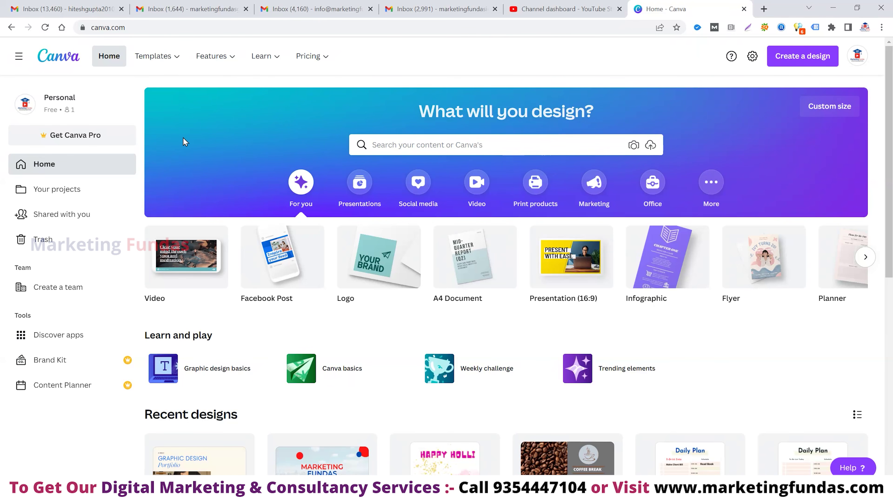
# Open the Websites template collection and narrow it to the Business category
pyautogui.moveTo(162, 68)
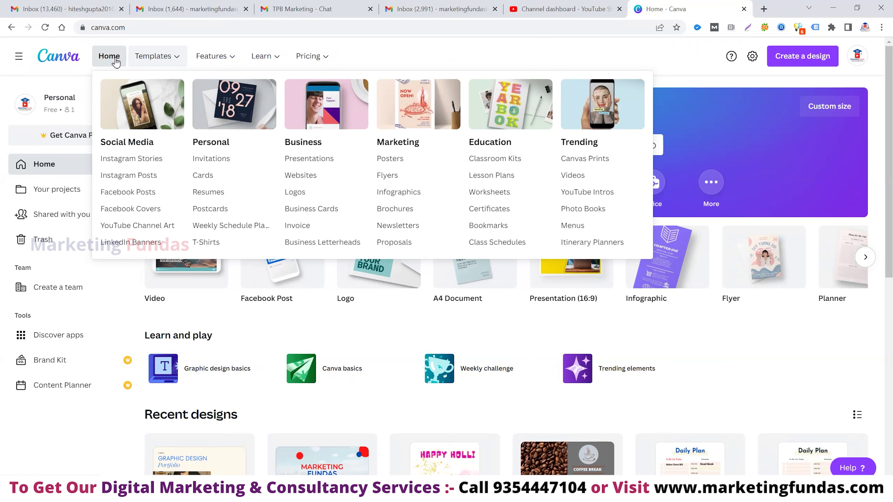
pyautogui.moveTo(142, 56)
pyautogui.click(300, 182)
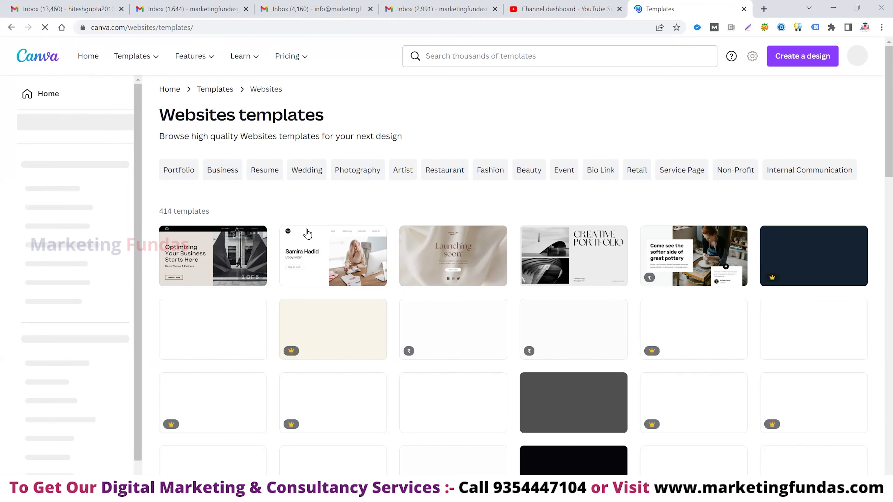
pyautogui.scroll(-1, 506, 234)
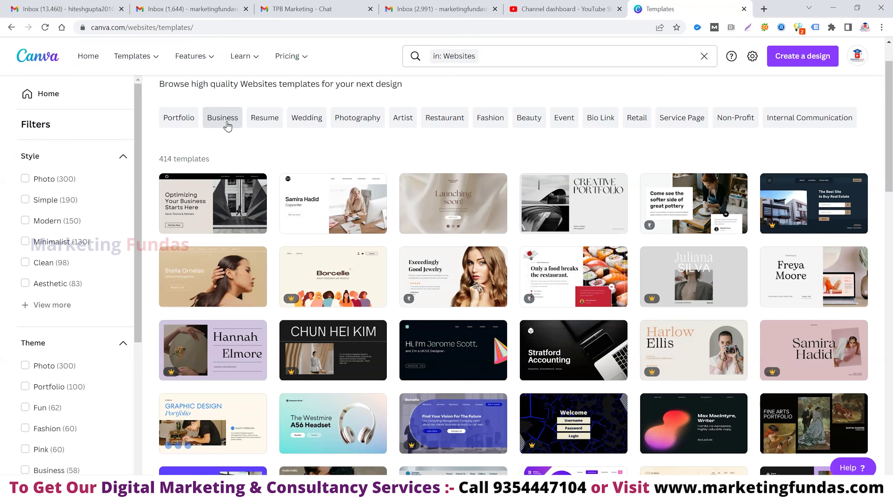
pyautogui.click(223, 118)
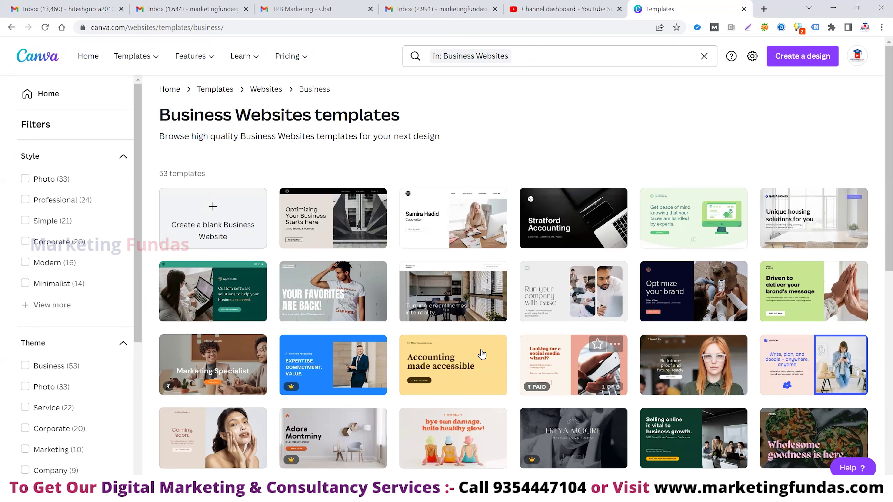
# Open the Dark Blue and Orange Simple Dark Consultancy Portfolio & Resume website template for customizing and dismiss the new websites experience offer
pyautogui.scroll(-9, 407, 343)
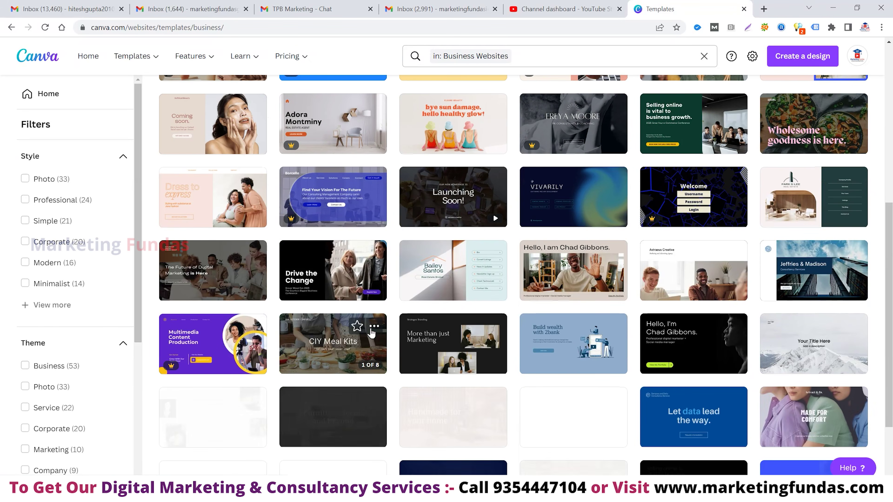
pyautogui.scroll(-3, 375, 336)
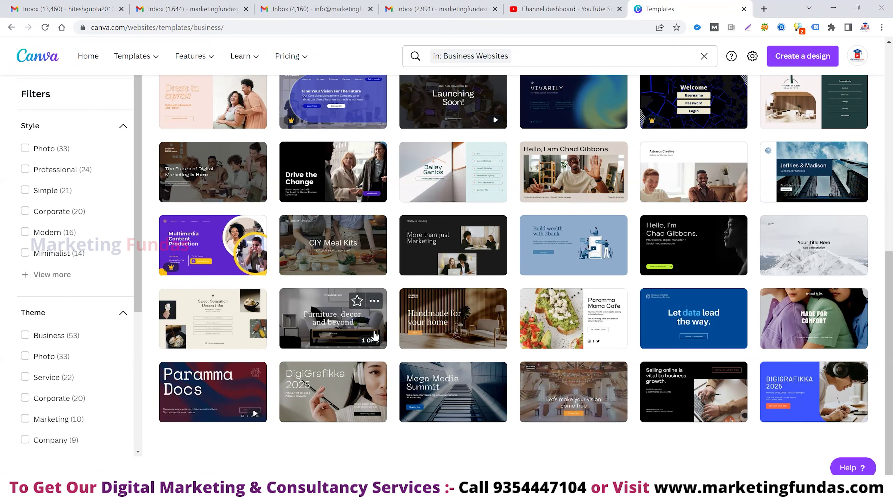
pyautogui.scroll(12, 375, 336)
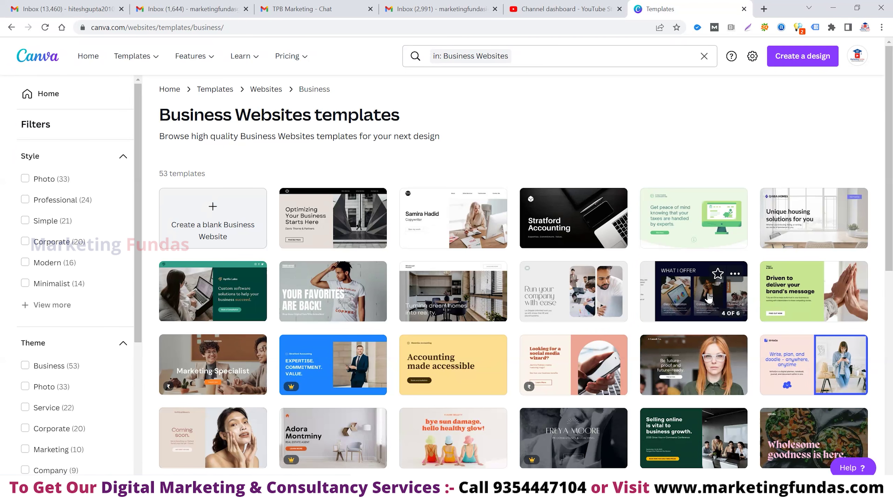
pyautogui.click(708, 298)
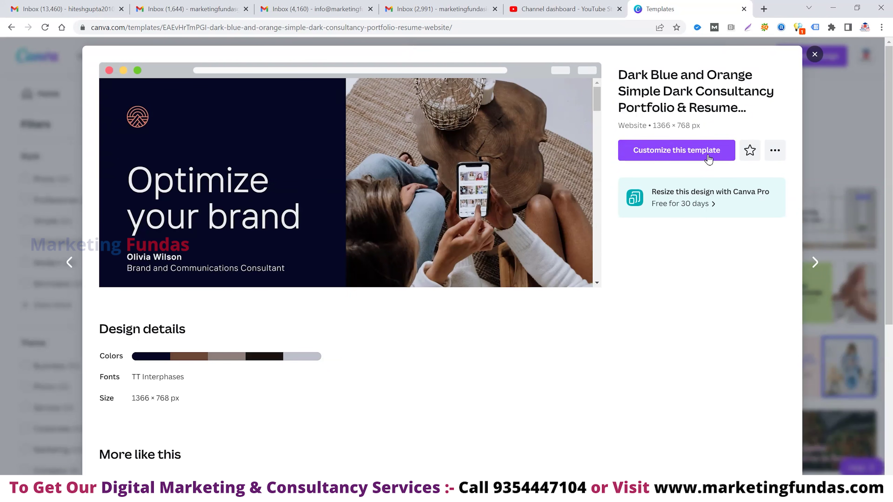
pyautogui.click(709, 157)
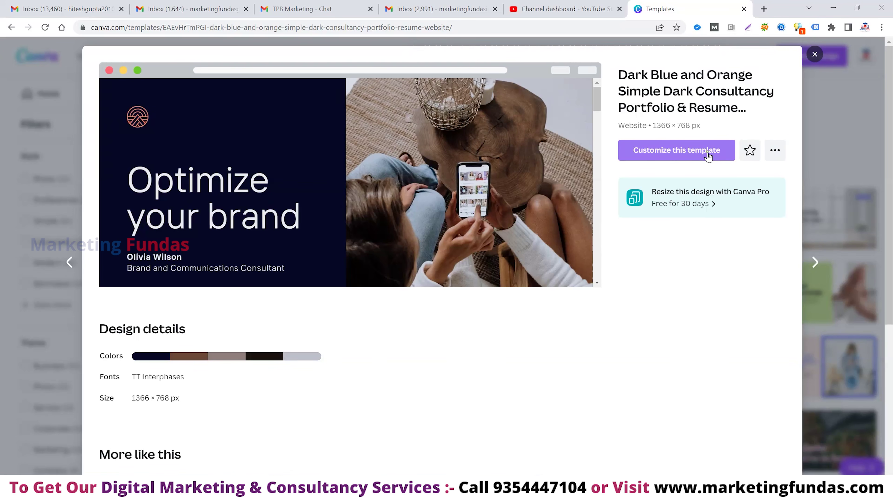
pyautogui.click(708, 156)
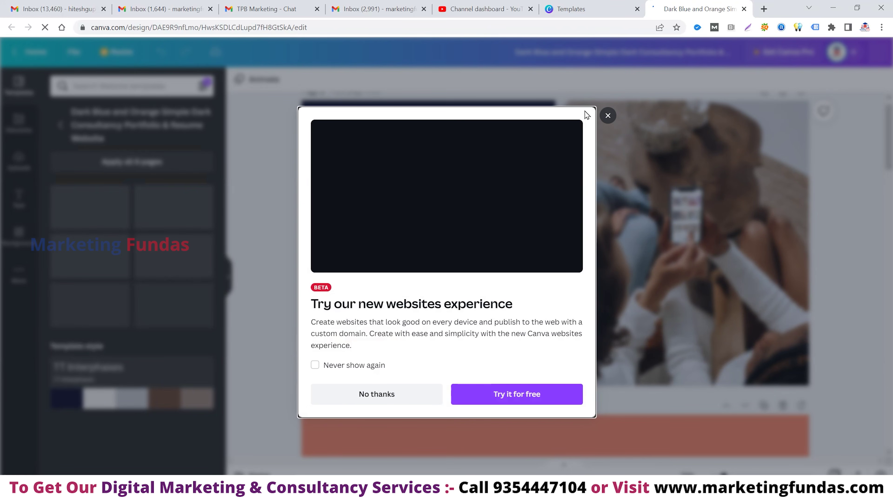
pyautogui.click(608, 116)
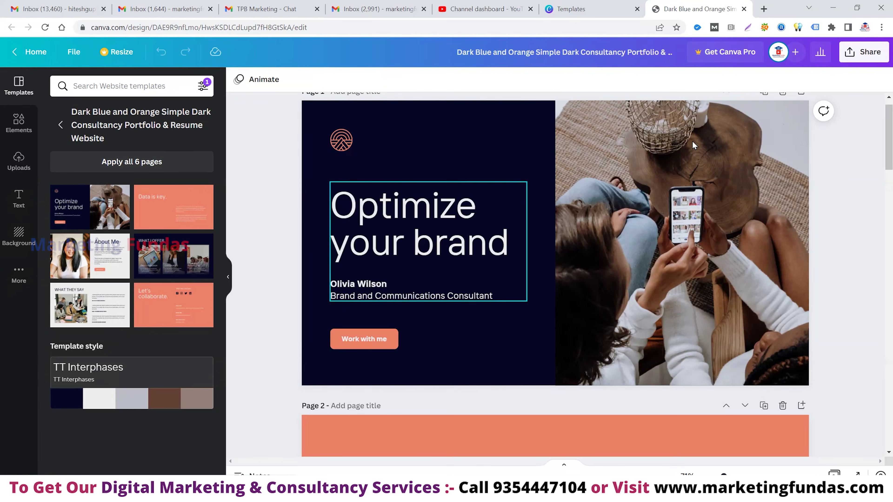
# Add the uploaded Marketing Fundas logo with the "Empowering Digital India" banner to page 1
pyautogui.scroll(-3, 623, 286)
pyautogui.scroll(1, 622, 287)
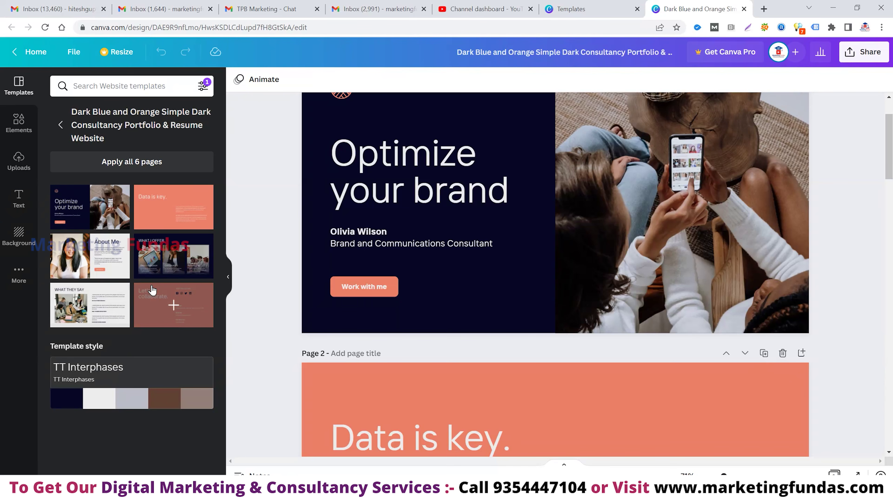
pyautogui.scroll(2, 486, 227)
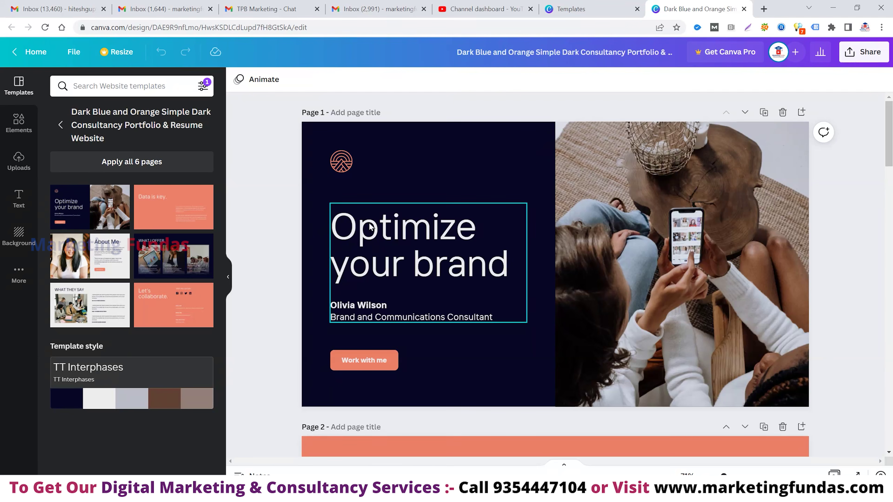
pyautogui.click(341, 163)
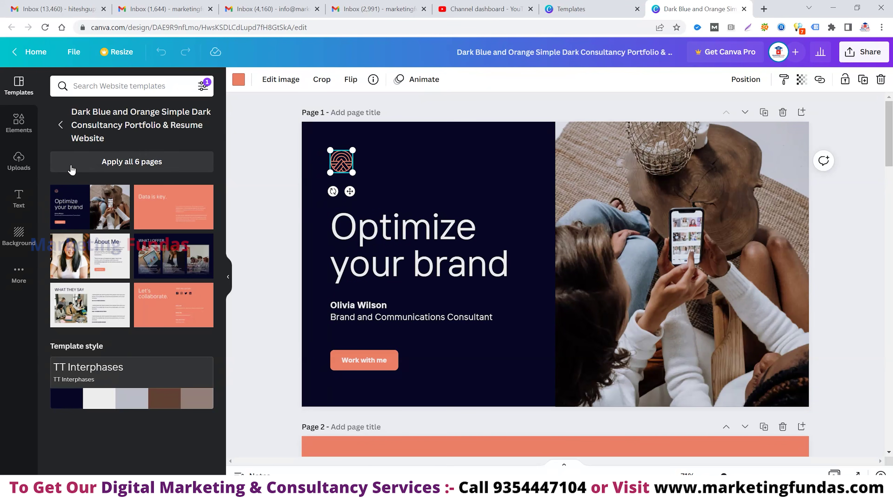
pyautogui.click(18, 160)
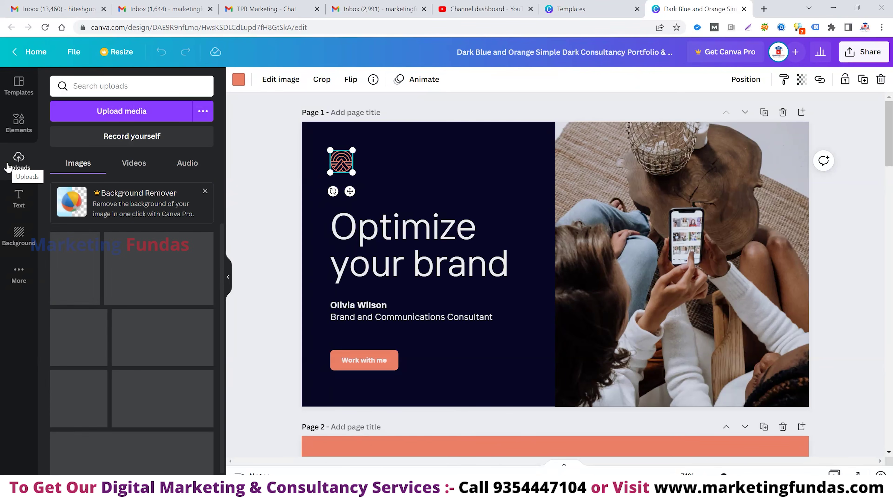
pyautogui.scroll(-3, 116, 247)
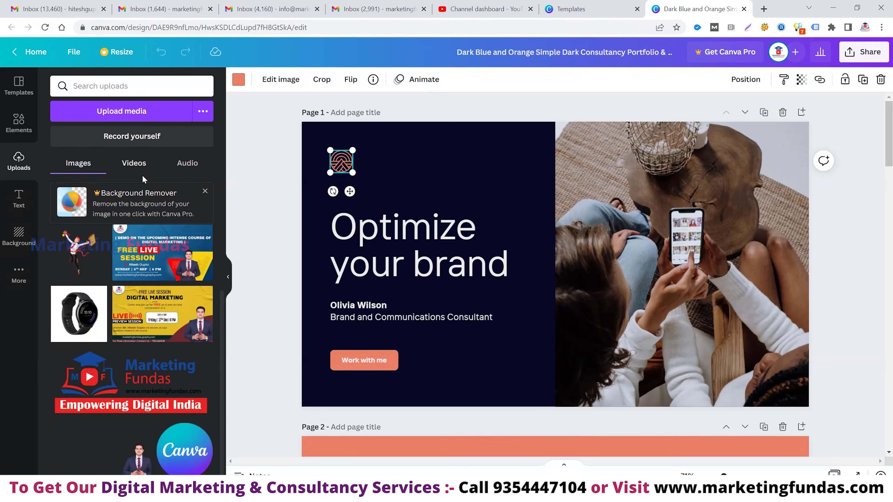
pyautogui.click(160, 381)
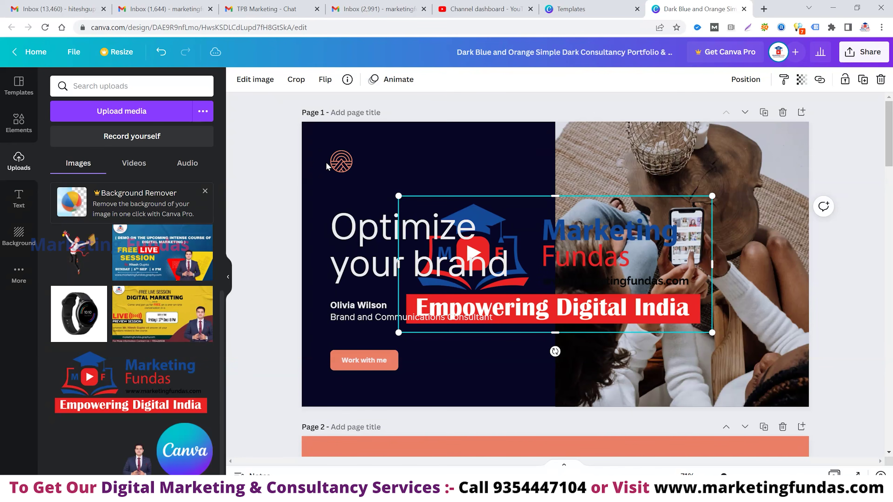
# Delete the template's round orange emblem above the heading on page 1
pyautogui.click(335, 163)
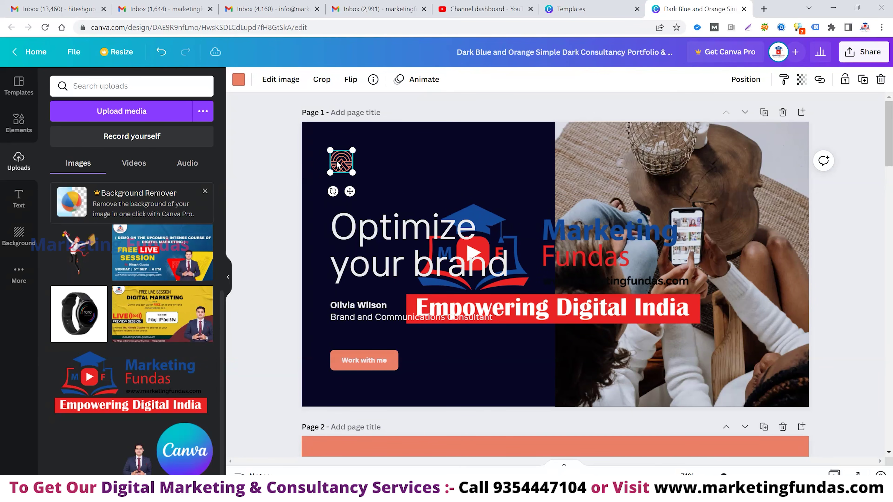
pyautogui.rightClick(337, 160)
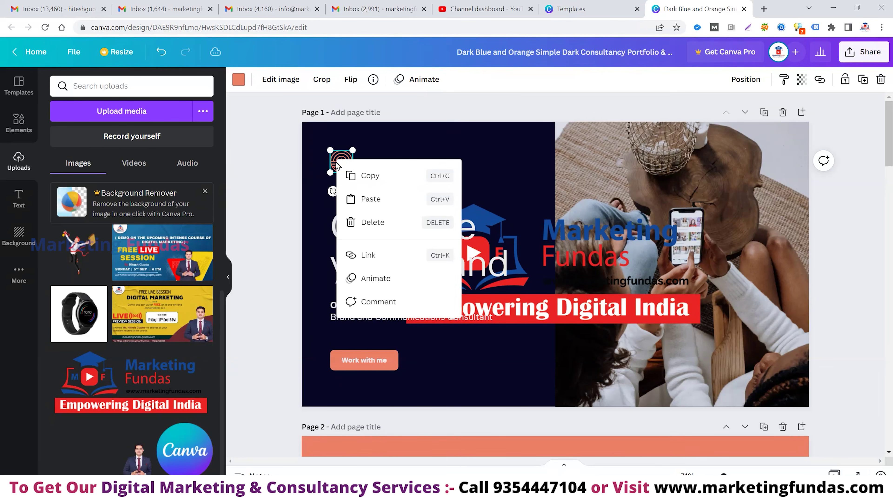
pyautogui.click(359, 225)
# Shrink the Marketing Fundas logo and place it in the upper-left corner of page 1, above the heading
pyautogui.moveTo(585, 256); pyautogui.dragTo(461, 173)
pyautogui.moveTo(597, 252); pyautogui.dragTo(406, 189)
pyautogui.moveTo(363, 138); pyautogui.dragTo(384, 155)
pyautogui.moveTo(428, 180); pyautogui.dragTo(402, 170)
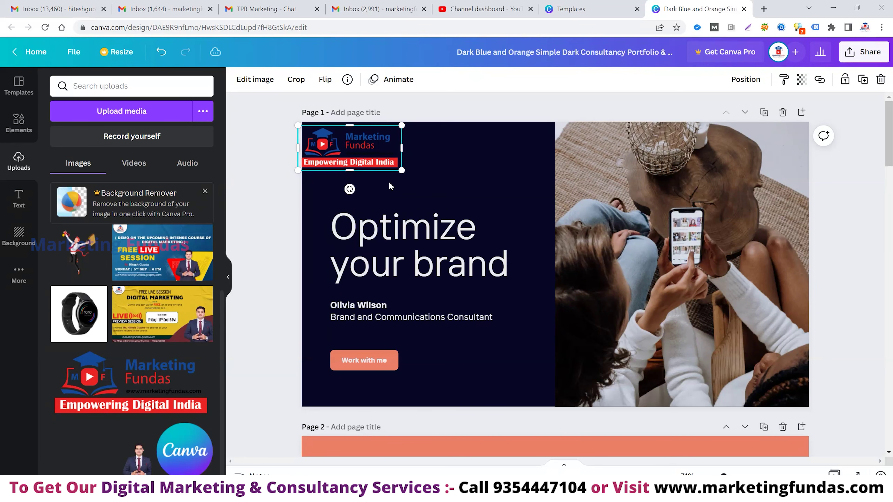
pyautogui.click(445, 189)
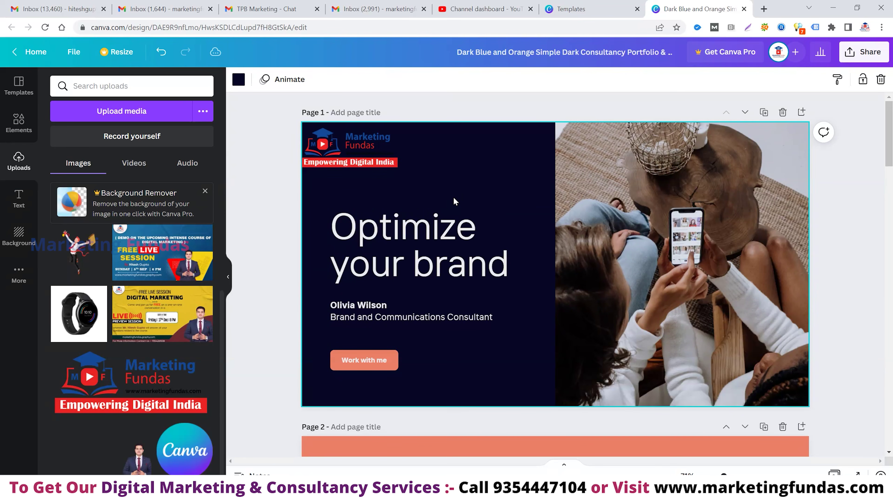
# Replace the page 1 heading text with "Online Branding"
pyautogui.click(443, 259)
pyautogui.doubleClick(508, 258)
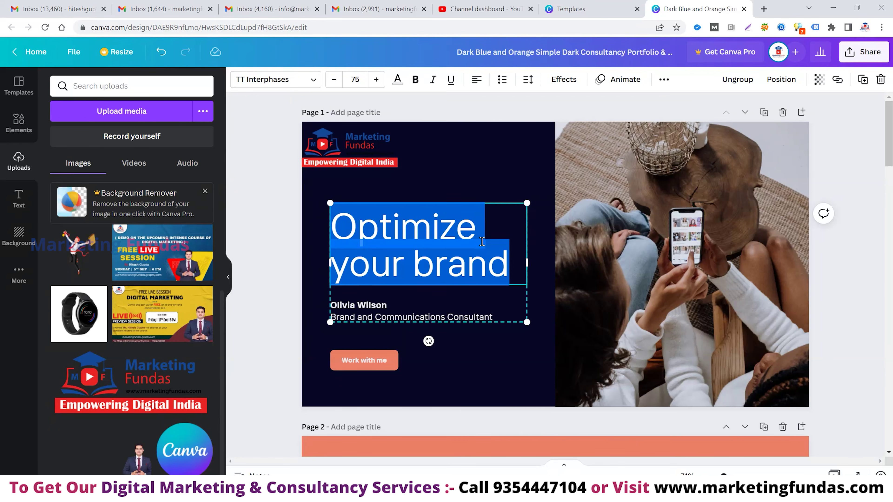
pyautogui.write('Onlinr')
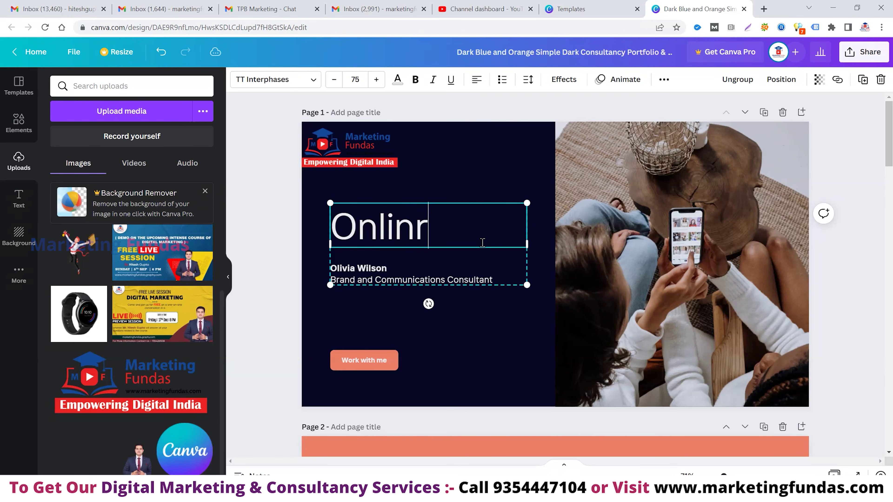
pyautogui.press('BackSpace')
pyautogui.write('e Bran')
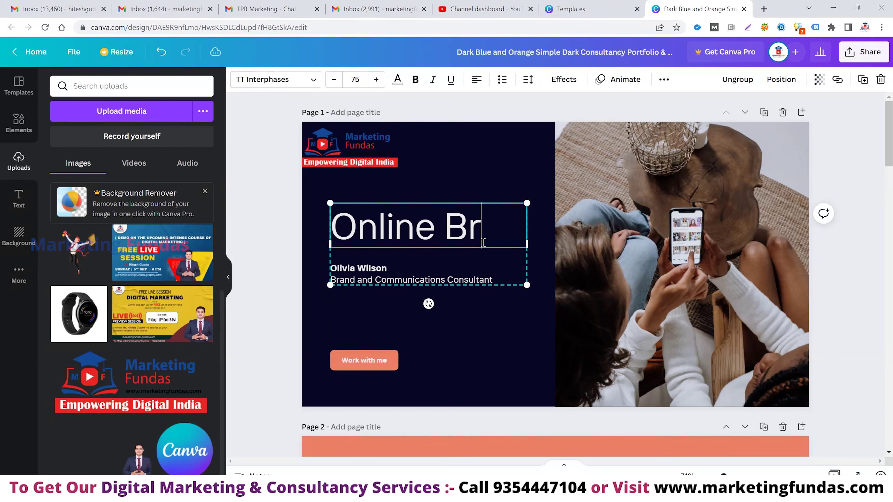
pyautogui.write('d')
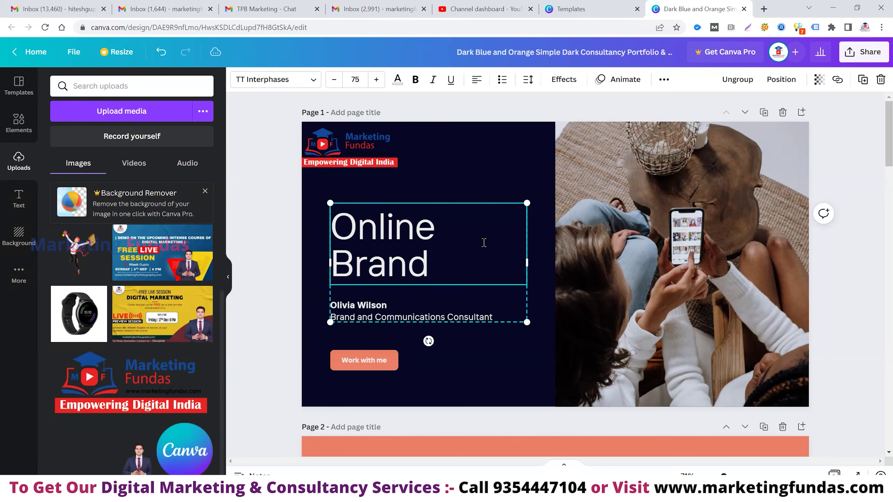
pyautogui.write('ing')
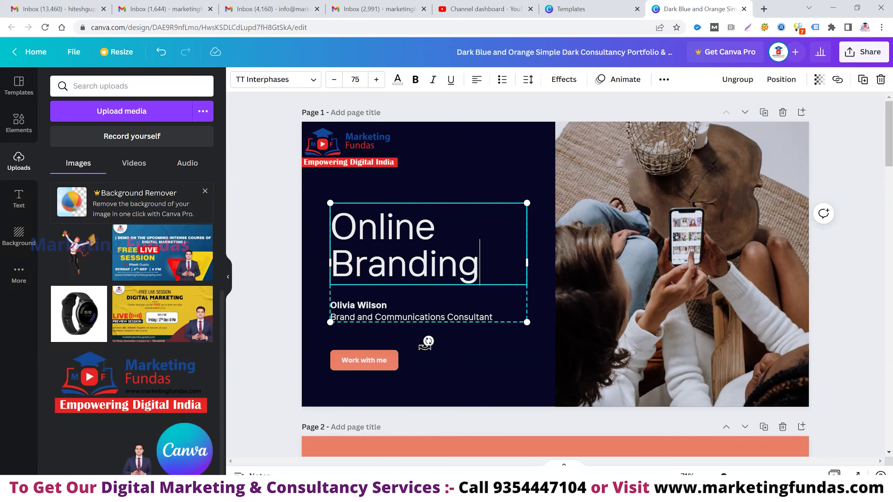
pyautogui.click(471, 375)
# Replace the name and job title under the heading with "Get Your Brand Visible to the World"
pyautogui.click(449, 315)
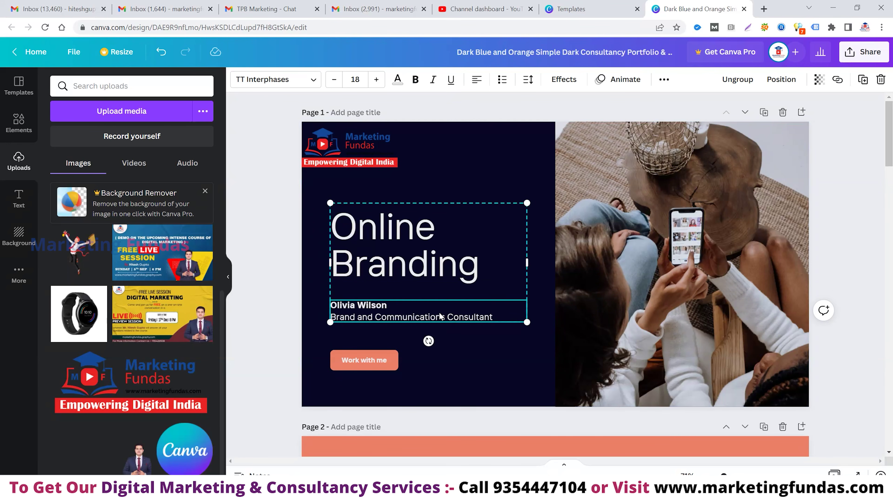
pyautogui.doubleClick(439, 316)
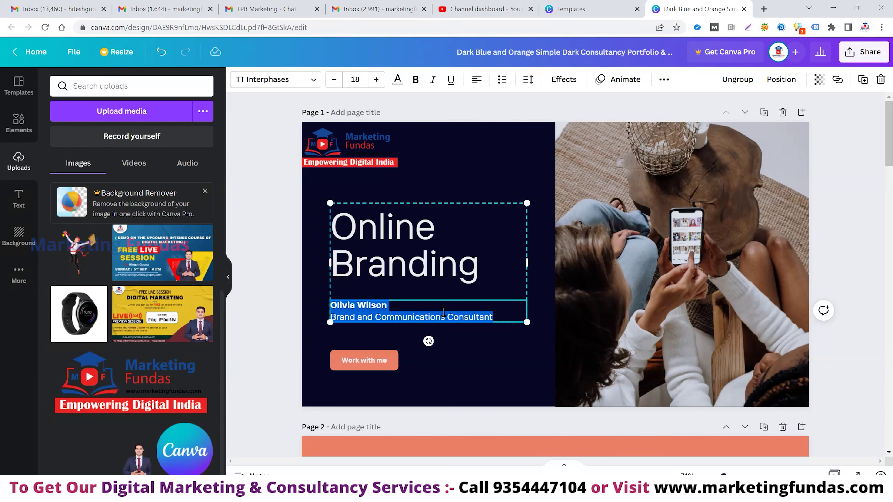
pyautogui.write('Get ')
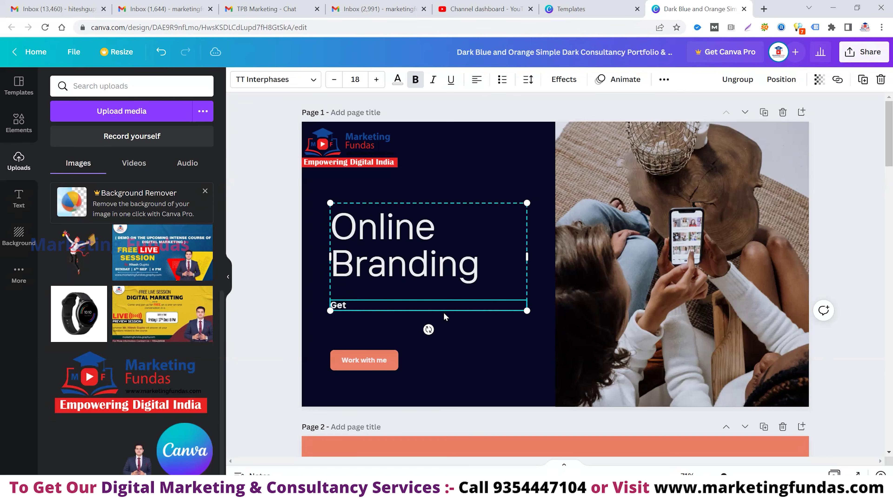
pyautogui.write('Your Brand Visible t')
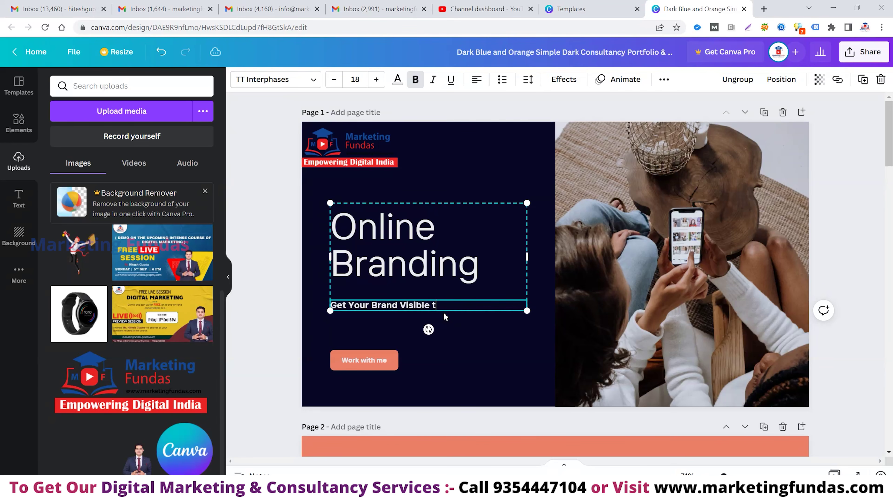
pyautogui.write('o the World')
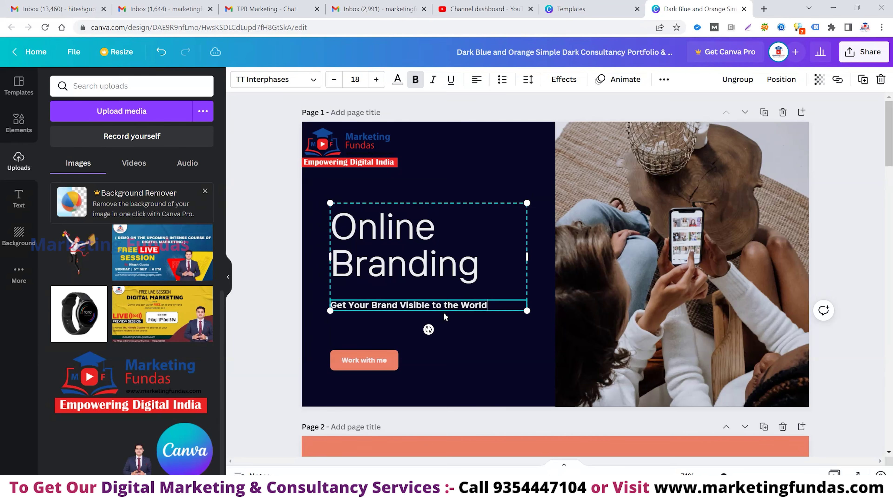
pyautogui.click(473, 355)
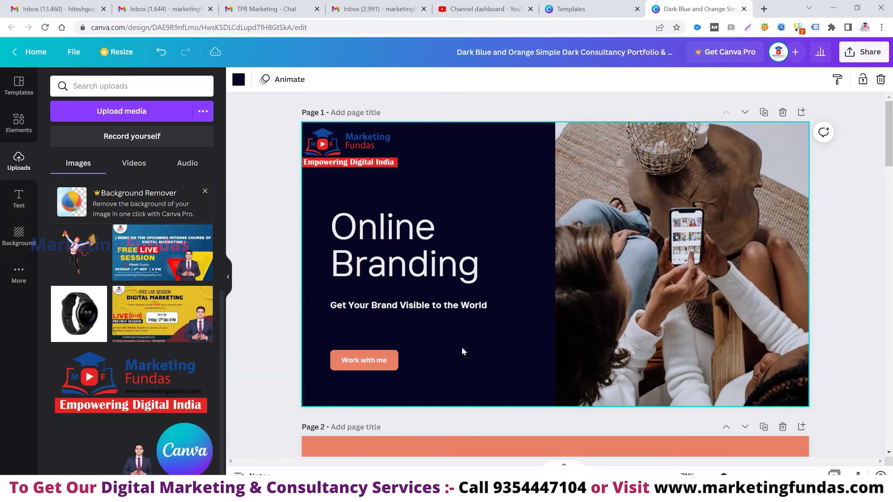
# Change the label of the orange button on page 1 to "Learn More"
pyautogui.click(371, 360)
pyautogui.doubleClick(373, 362)
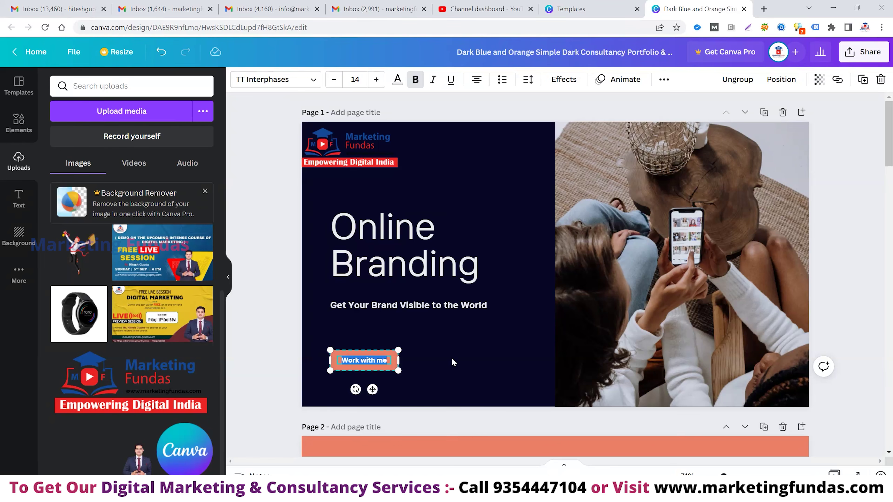
pyautogui.write('Learn More')
pyautogui.click(435, 367)
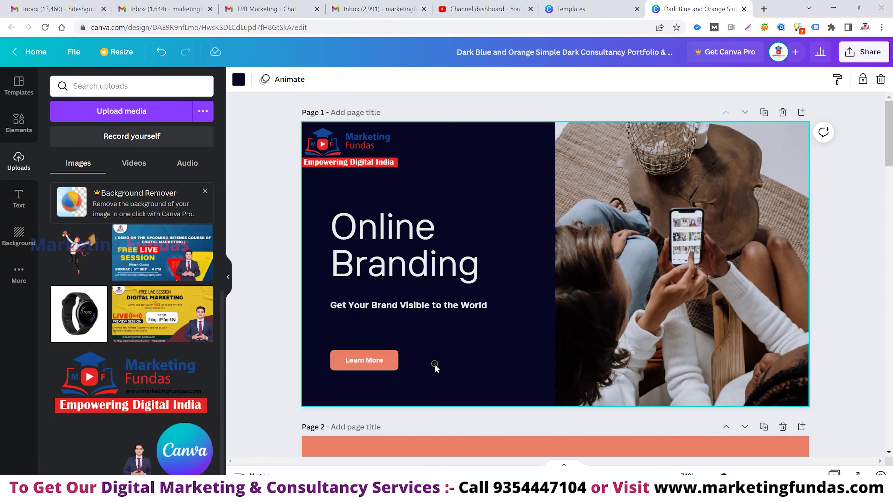
# Search the photo library for "DIGITAL MARKETING" to find a new image for page 1
pyautogui.click(630, 308)
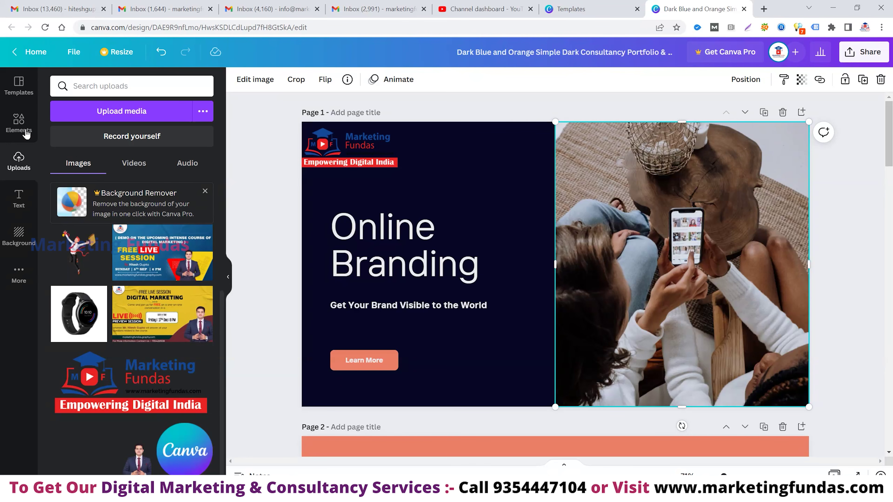
pyautogui.click(18, 123)
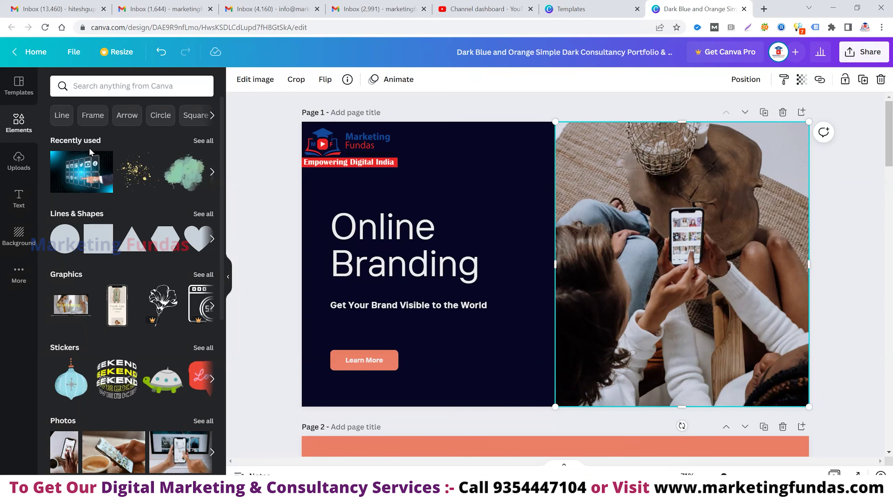
pyautogui.scroll(-3, 152, 352)
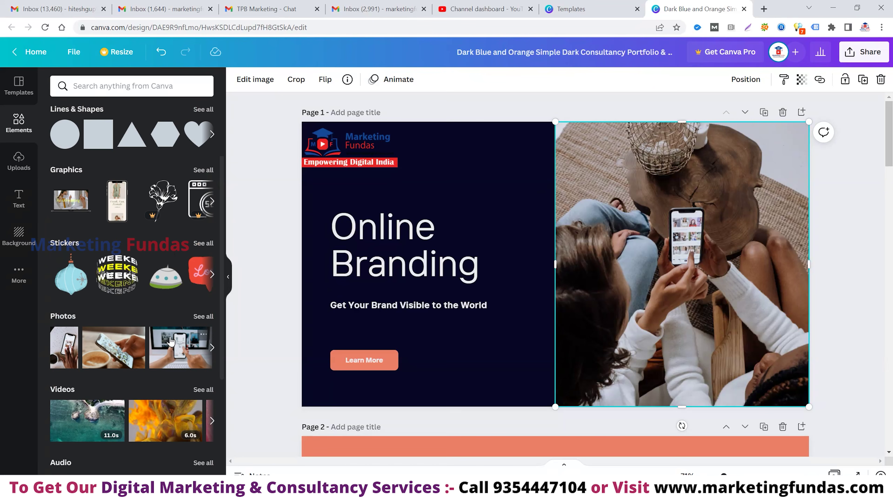
pyautogui.click(201, 314)
pyautogui.scroll(-10, 127, 282)
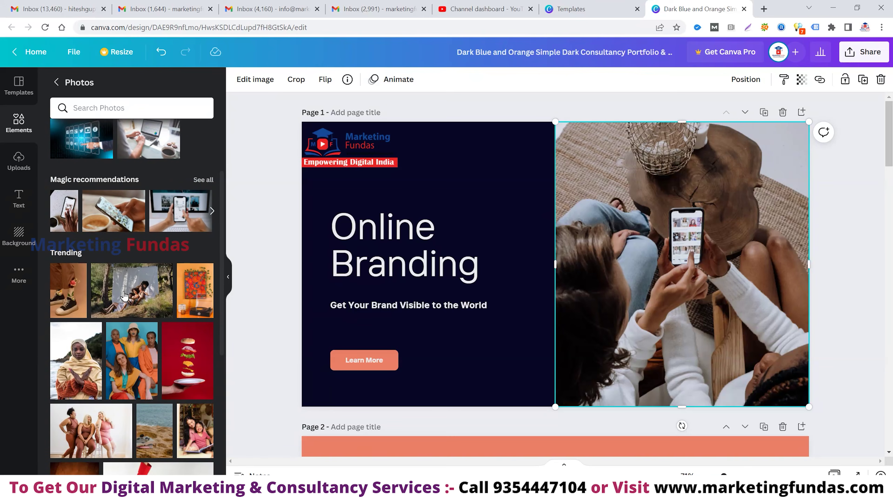
pyautogui.scroll(-5, 127, 314)
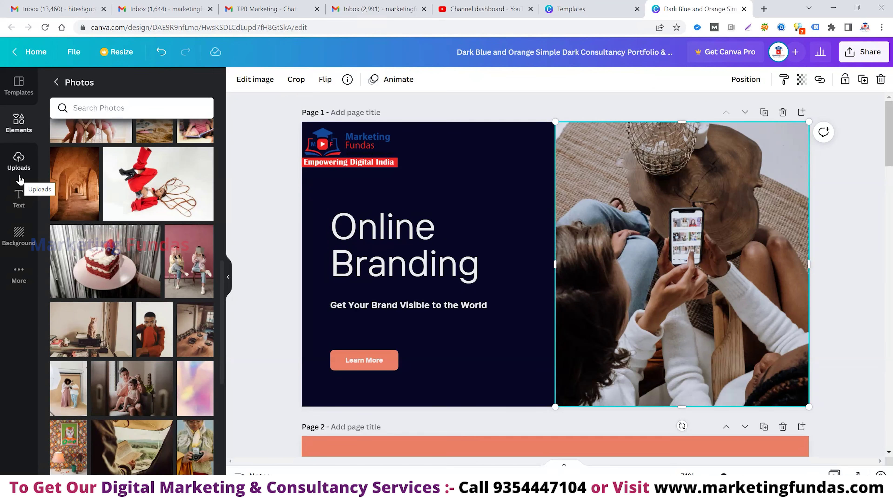
pyautogui.click(81, 102)
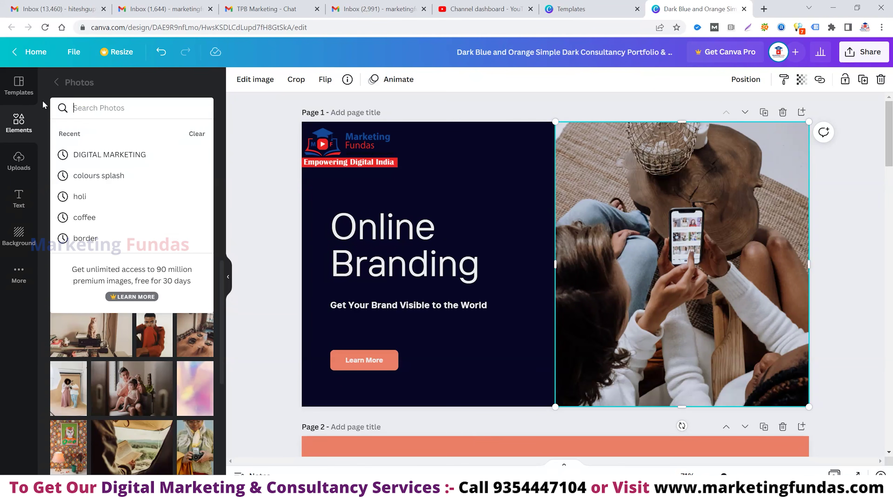
pyautogui.click(139, 157)
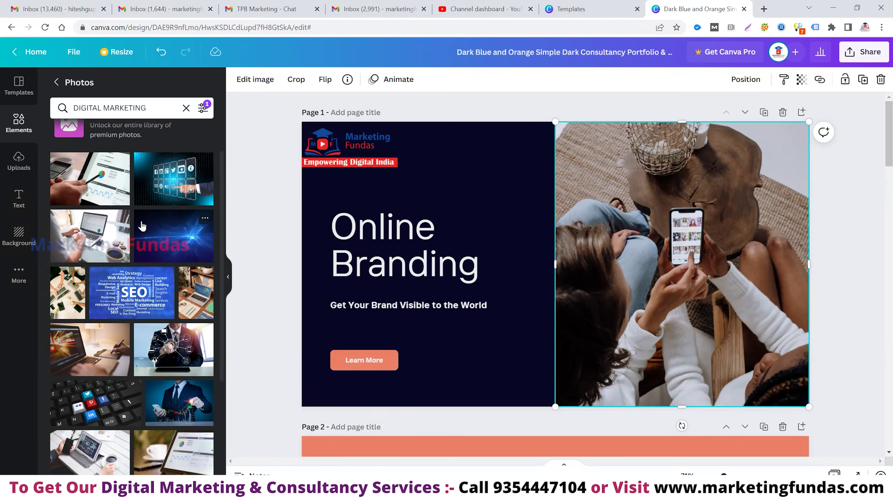
# Add the photo of the businessman touching digital icons and enlarge it to cover the existing photo on page 1
pyautogui.scroll(-3, 149, 219)
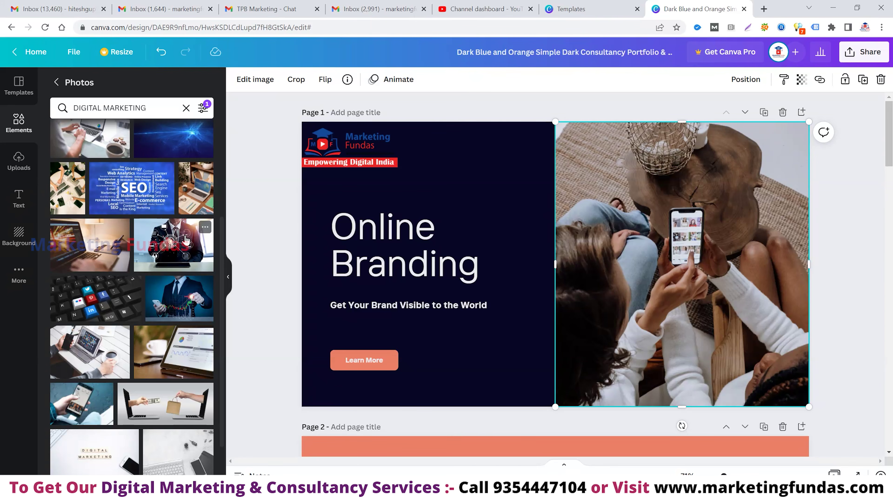
pyautogui.click(187, 242)
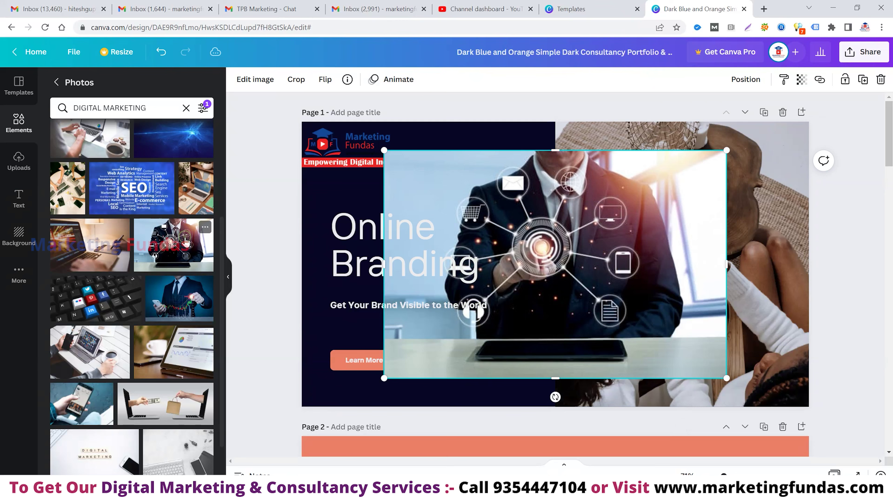
pyautogui.moveTo(587, 274); pyautogui.dragTo(714, 237)
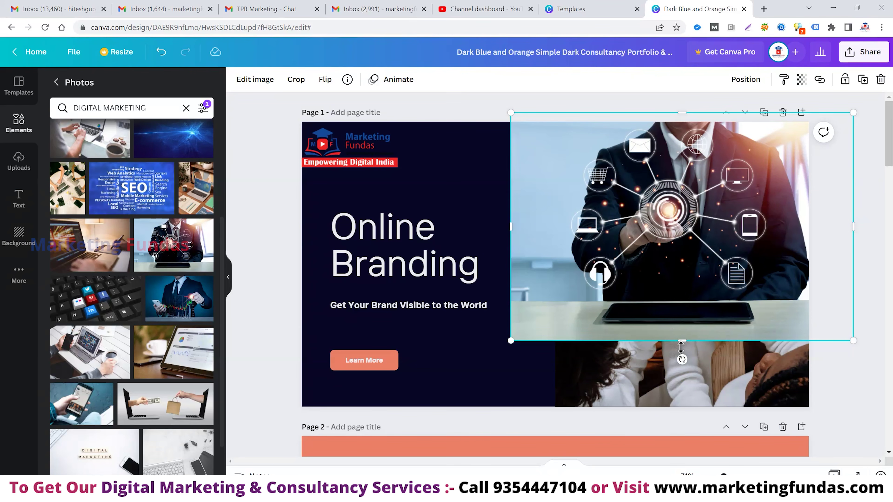
pyautogui.moveTo(682, 342); pyautogui.dragTo(692, 441)
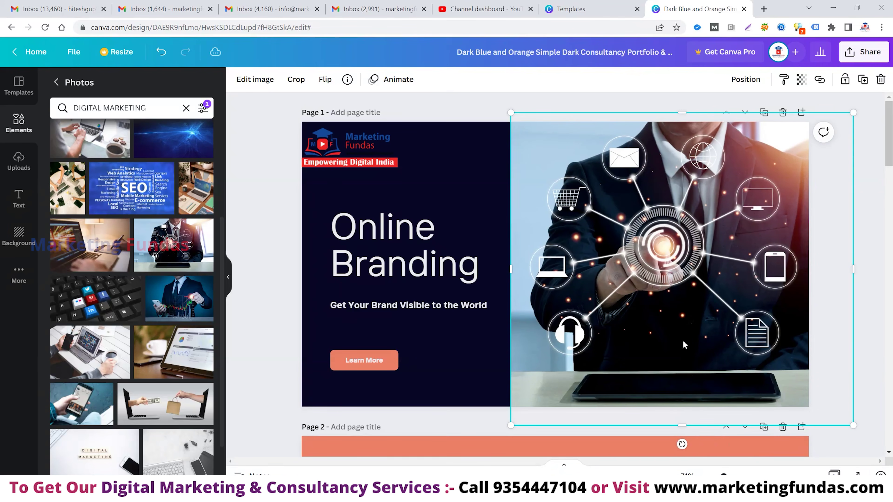
pyautogui.moveTo(697, 352); pyautogui.dragTo(701, 342)
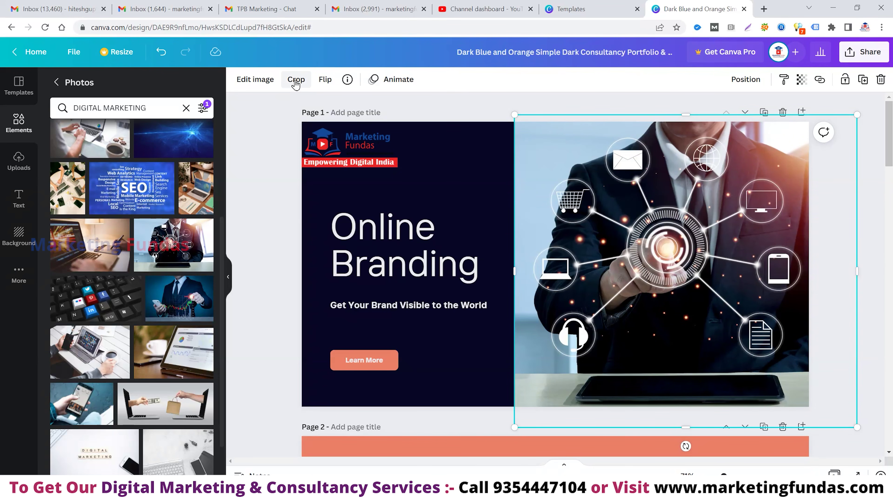
# Shift the businessman photo slightly within its crop frame on page 1 and apply the crop
pyautogui.click(296, 79)
pyautogui.moveTo(636, 232); pyautogui.dragTo(635, 269)
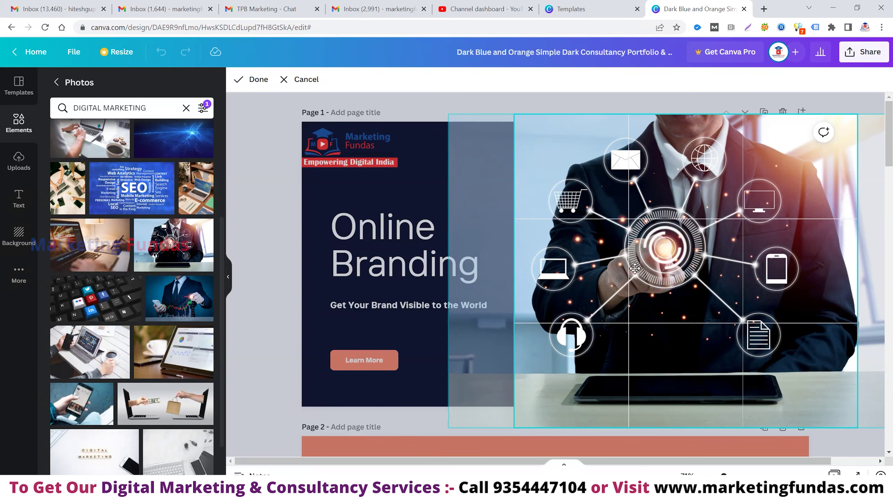
pyautogui.click(238, 80)
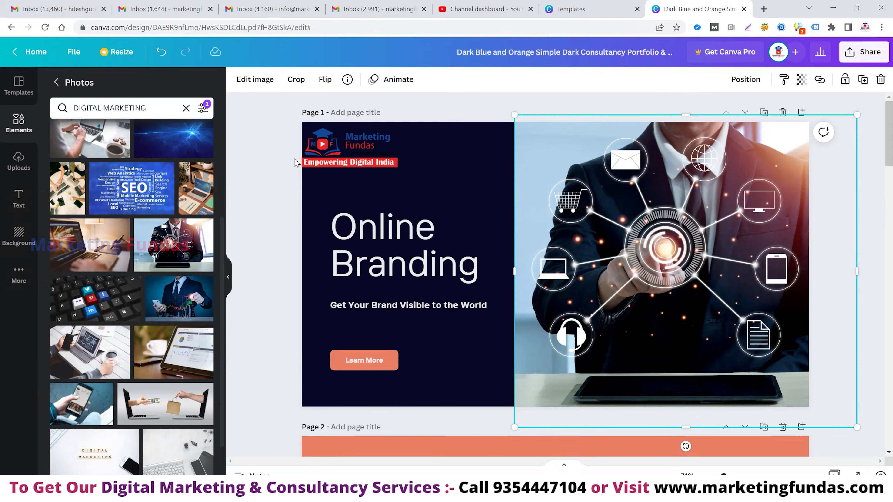
pyautogui.click(283, 225)
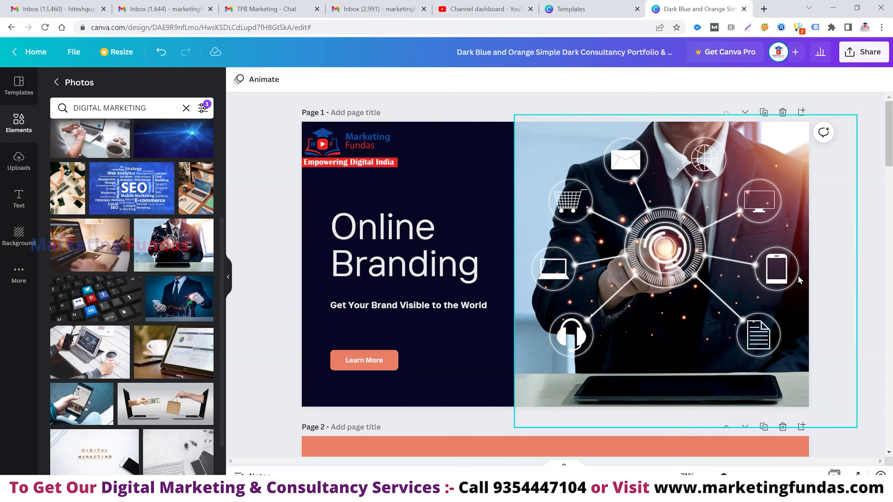
# Replace the "Data is key." heading on page 2 with "SEO Agency"
pyautogui.scroll(-3, 679, 320)
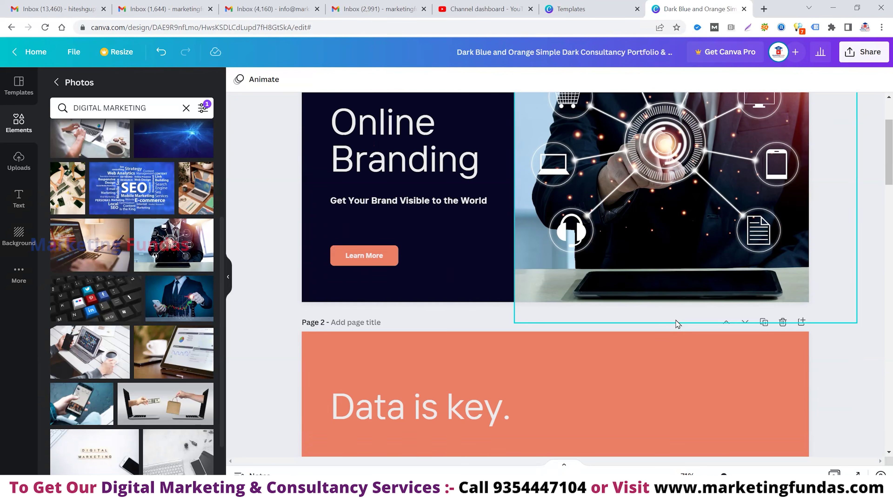
pyautogui.scroll(-2, 598, 352)
pyautogui.scroll(-5, 496, 391)
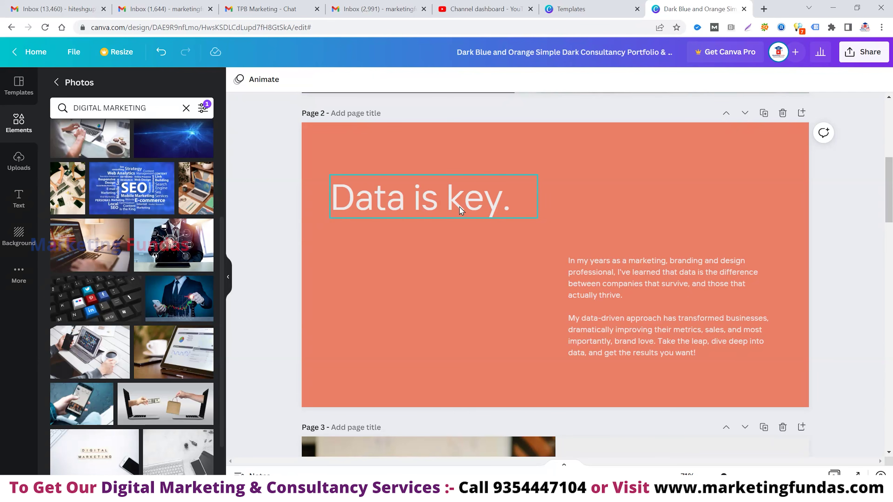
pyautogui.click(484, 204)
pyautogui.click(484, 204)
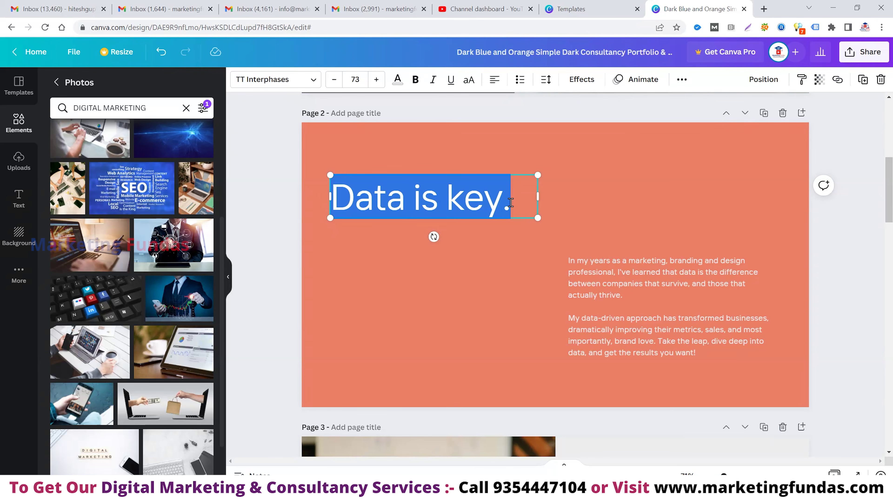
pyautogui.write('SEO Agency')
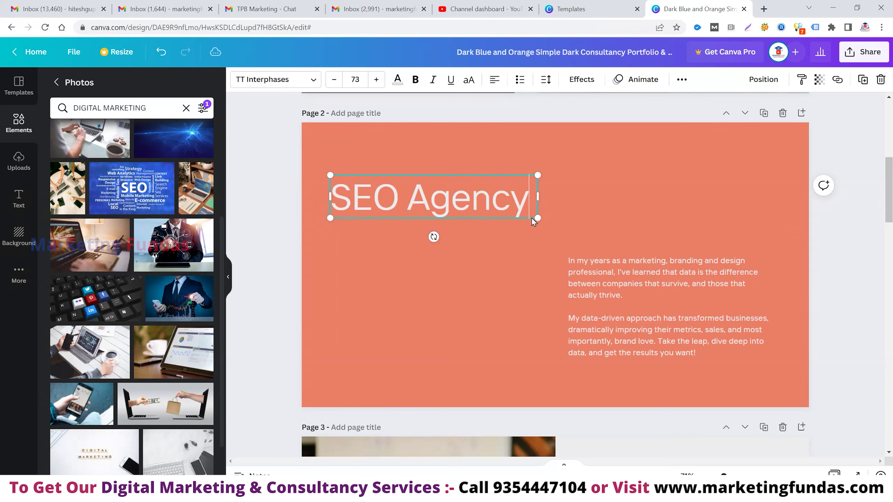
# Change the page 2 background to the blue from the Marketing Fundas logo's photo colors
pyautogui.scroll(-2, 552, 229)
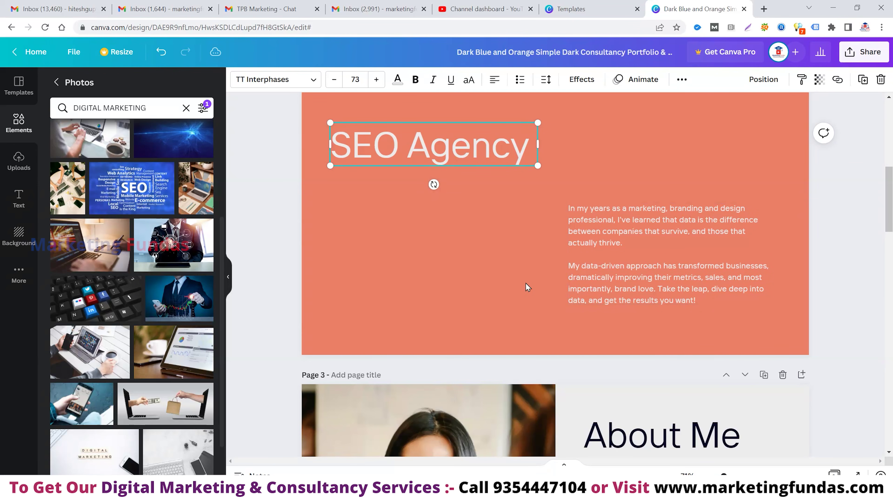
pyautogui.click(522, 295)
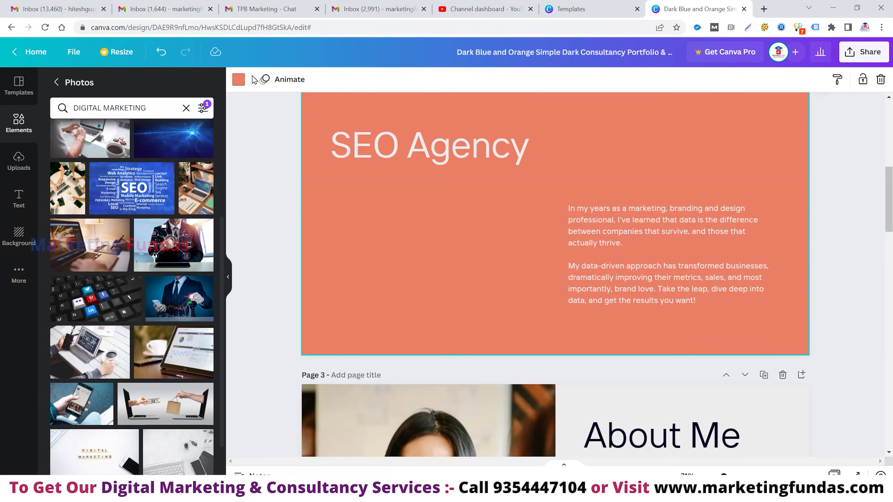
pyautogui.click(238, 80)
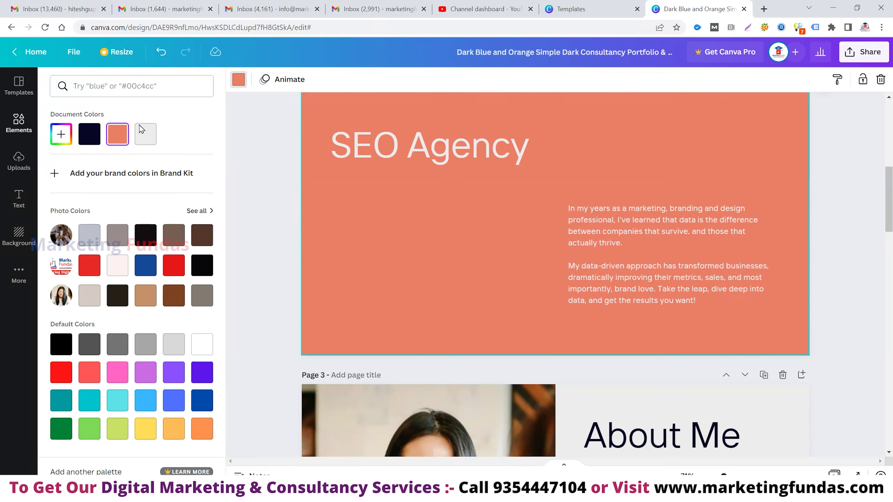
pyautogui.click(147, 269)
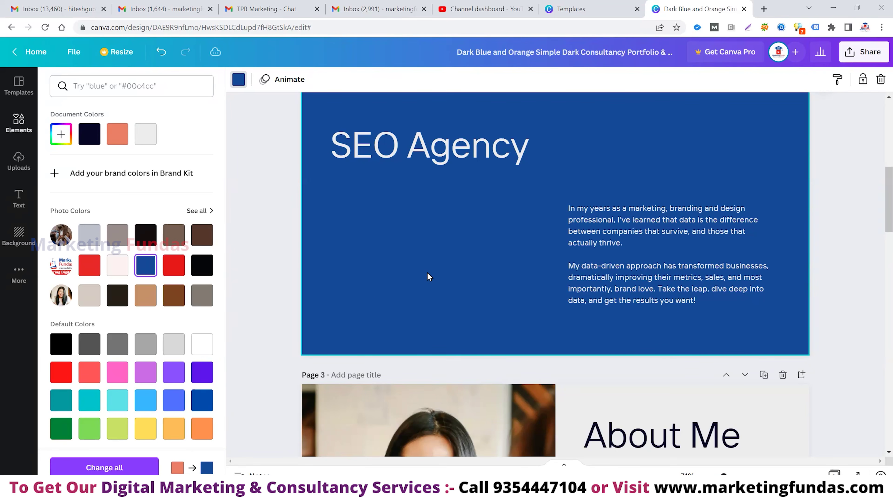
# Add the uploaded blue "Free Live Session" banner to page 3 and stretch it to cover the woman's portrait beside "About Me"
pyautogui.scroll(-2, 427, 273)
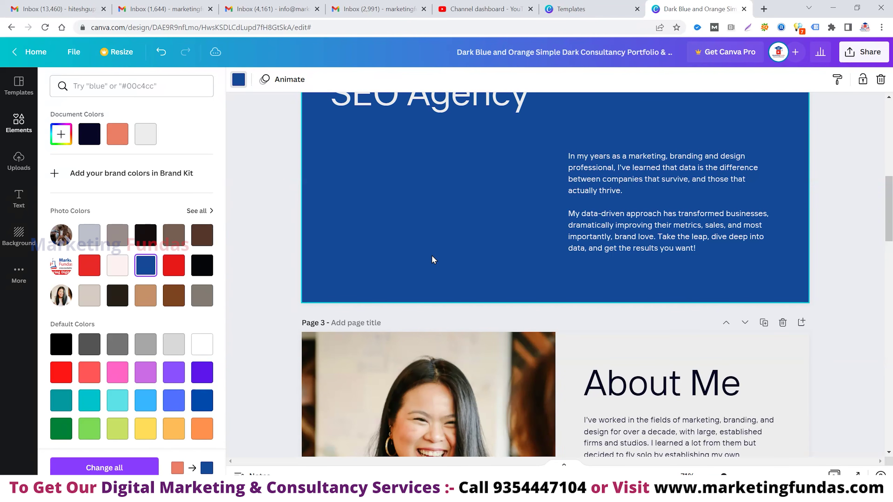
pyautogui.scroll(-6, 432, 254)
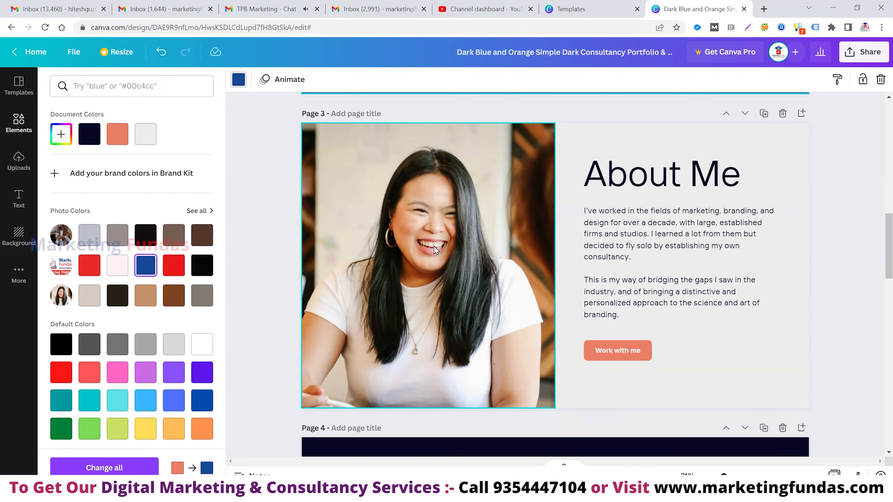
pyautogui.click(436, 250)
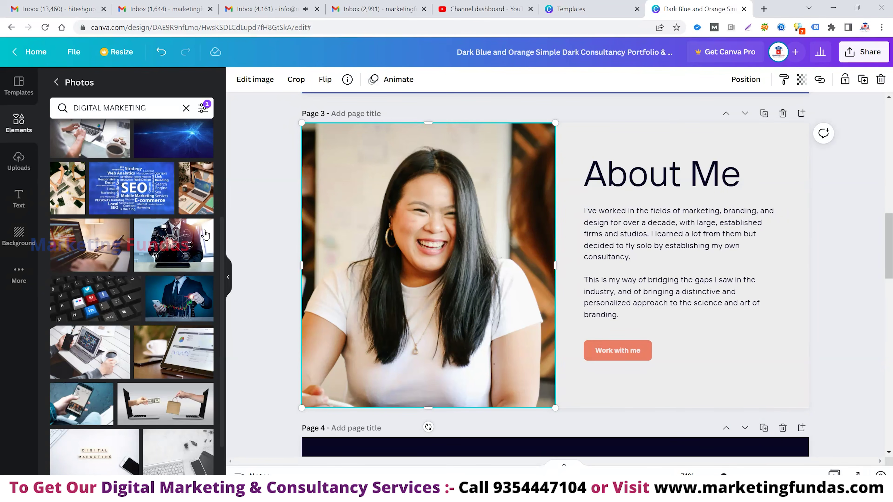
pyautogui.click(19, 172)
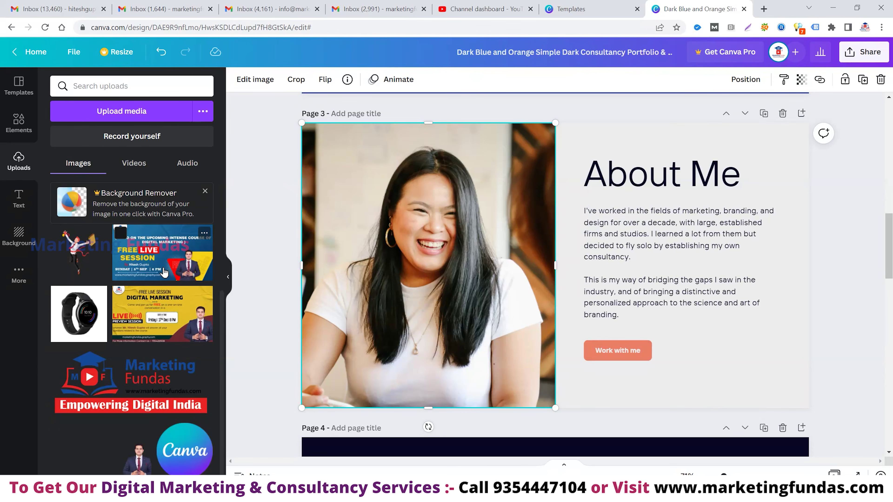
pyautogui.click(164, 272)
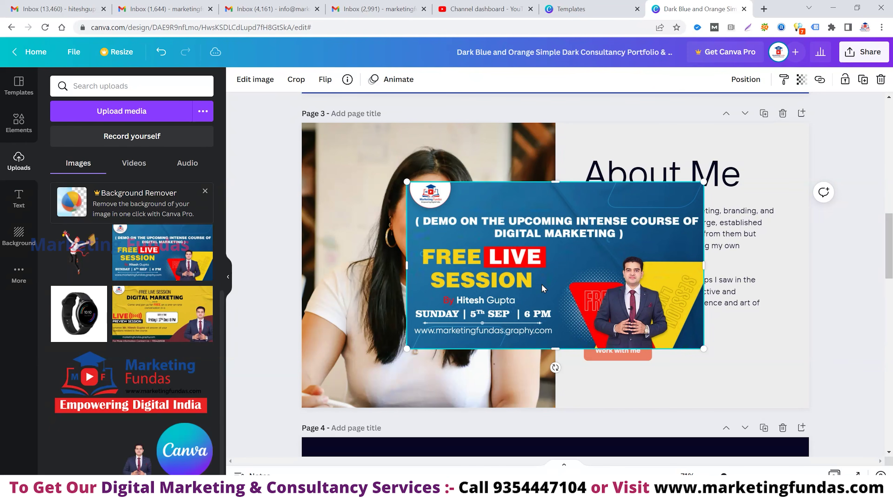
pyautogui.moveTo(578, 279); pyautogui.dragTo(451, 270)
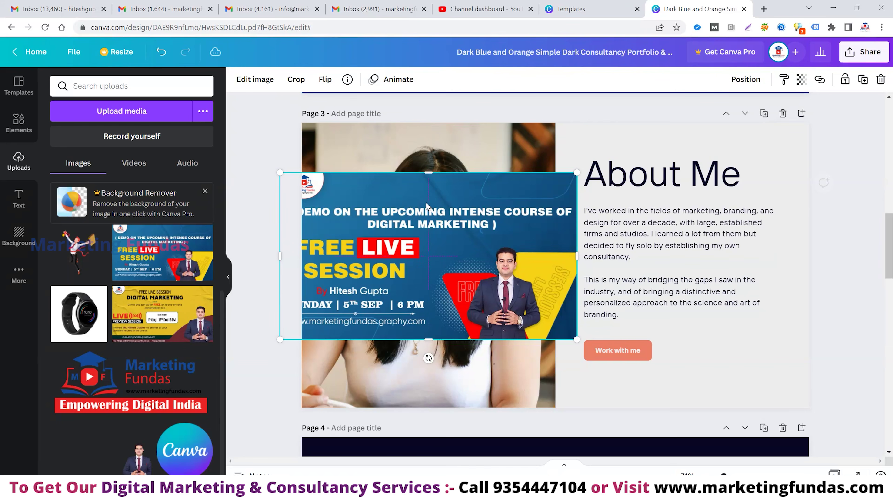
pyautogui.moveTo(429, 174); pyautogui.dragTo(430, 117)
pyautogui.moveTo(429, 336); pyautogui.dragTo(429, 435)
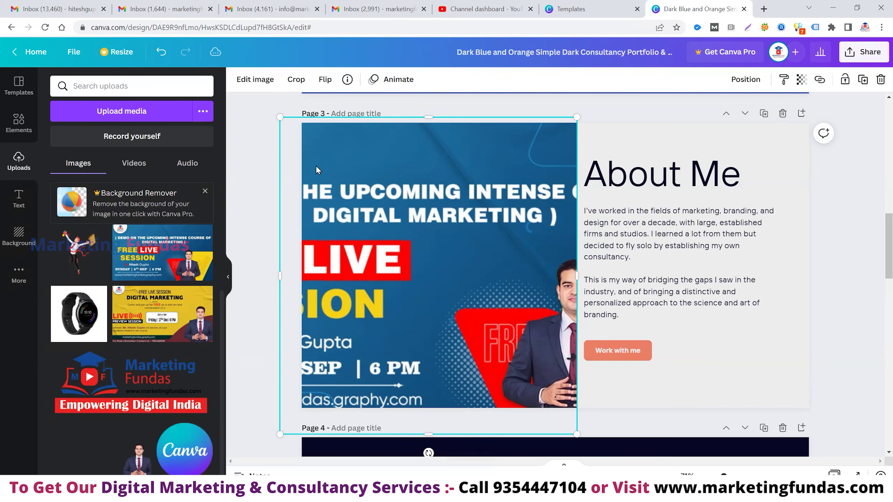
# Crop the page 3 banner around the man in the suit and narrow it to end at the edge of the gray About Me area
pyautogui.click(296, 79)
pyautogui.moveTo(473, 322); pyautogui.dragTo(344, 322)
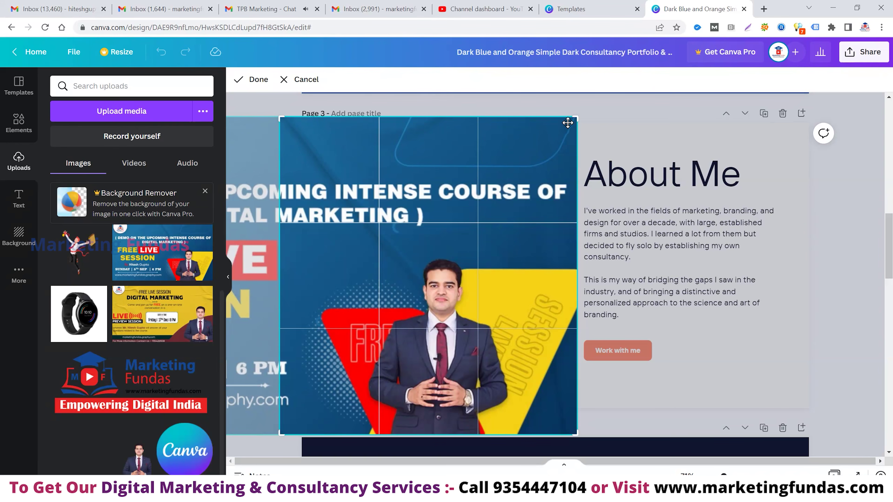
pyautogui.moveTo(577, 117); pyautogui.dragTo(706, 29)
pyautogui.moveTo(530, 235); pyautogui.dragTo(432, 235)
pyautogui.moveTo(575, 121); pyautogui.dragTo(604, 95)
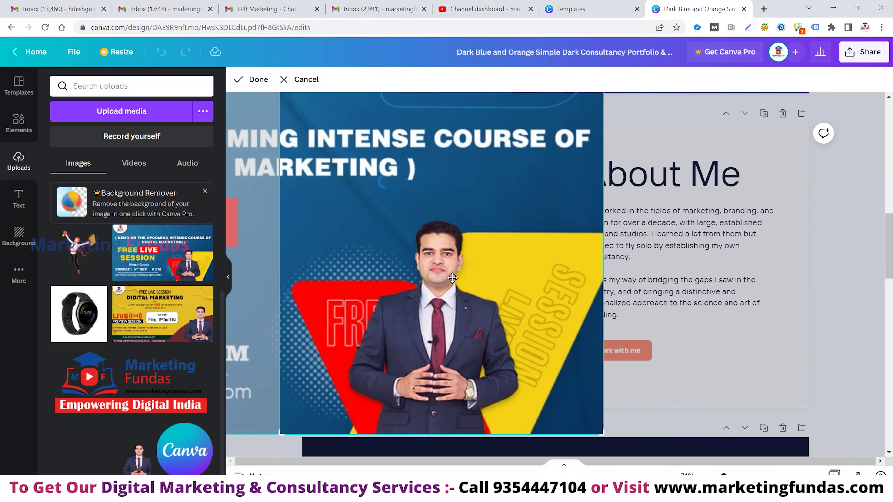
pyautogui.moveTo(454, 278); pyautogui.dragTo(455, 282)
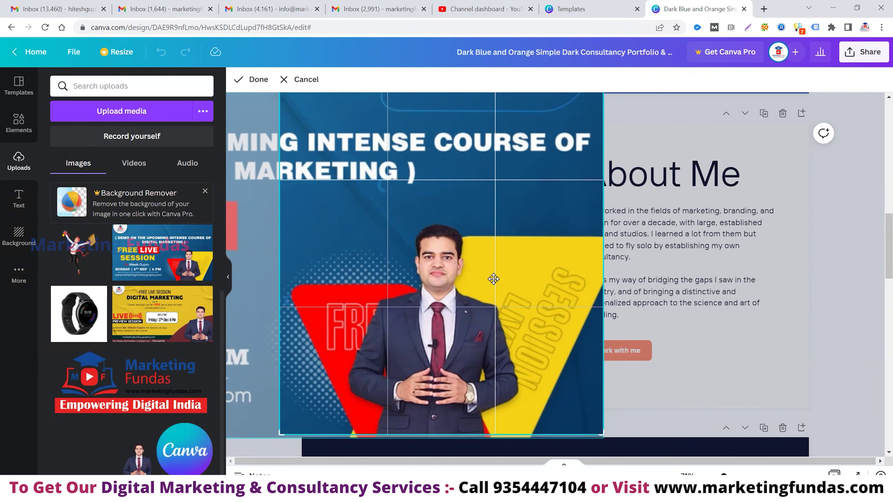
pyautogui.click(682, 361)
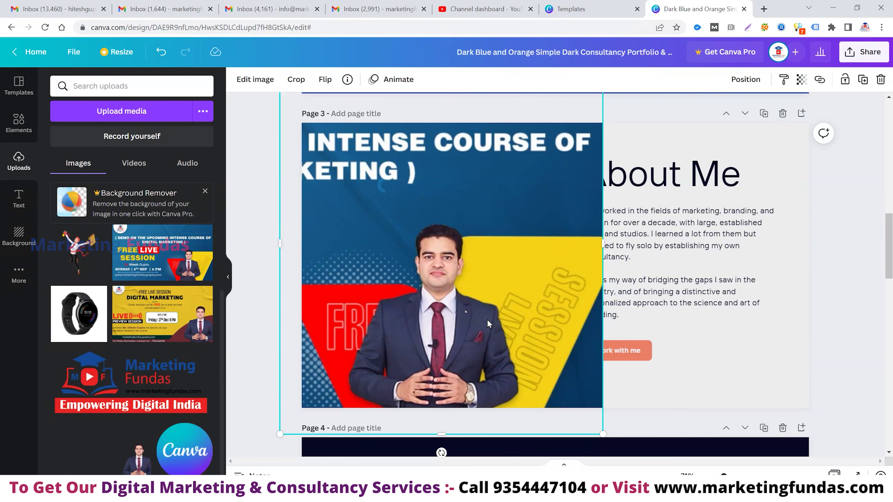
pyautogui.moveTo(603, 244); pyautogui.dragTo(555, 280)
pyautogui.moveTo(555, 280); pyautogui.dragTo(555, 281)
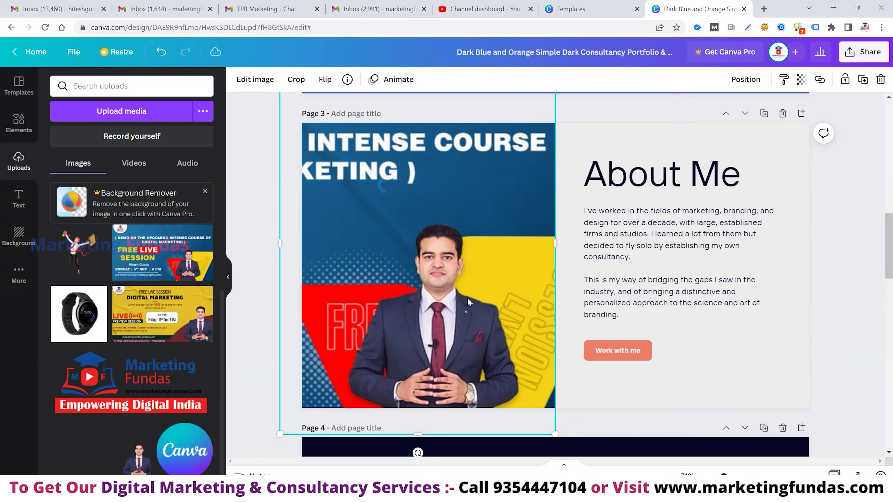
# Widen the page 3 banner's crop slightly so its edge meets the gray About Me area
pyautogui.click(296, 79)
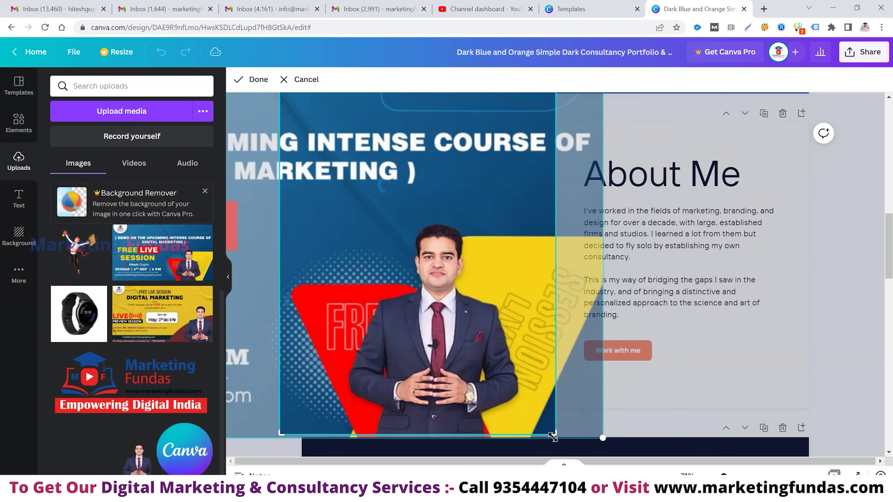
pyautogui.moveTo(554, 435)
pyautogui.mouseDown()
pyautogui.moveTo(585, 437)
pyautogui.moveTo(551, 438)
pyautogui.moveTo(560, 438)
pyautogui.mouseUp()
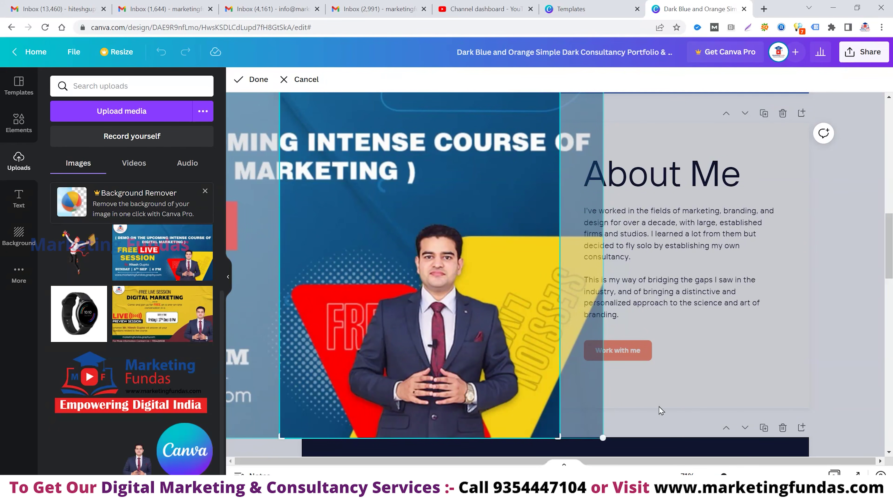
pyautogui.click(661, 405)
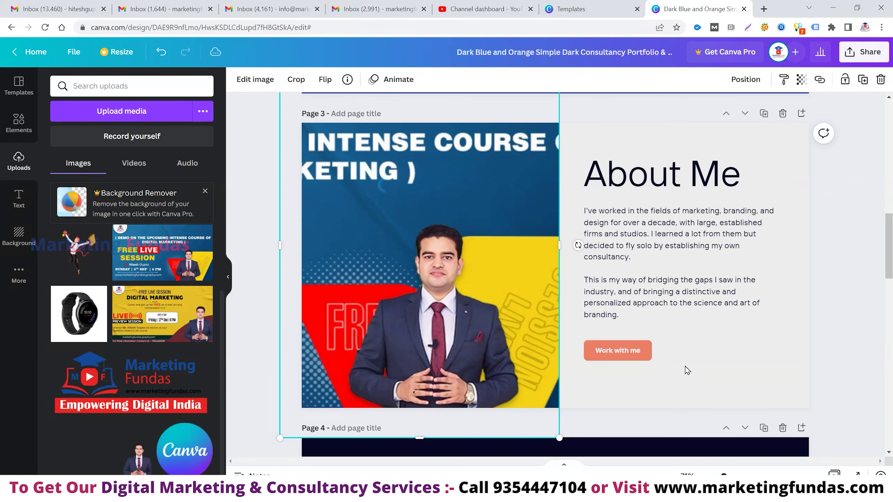
pyautogui.scroll(-3, 692, 364)
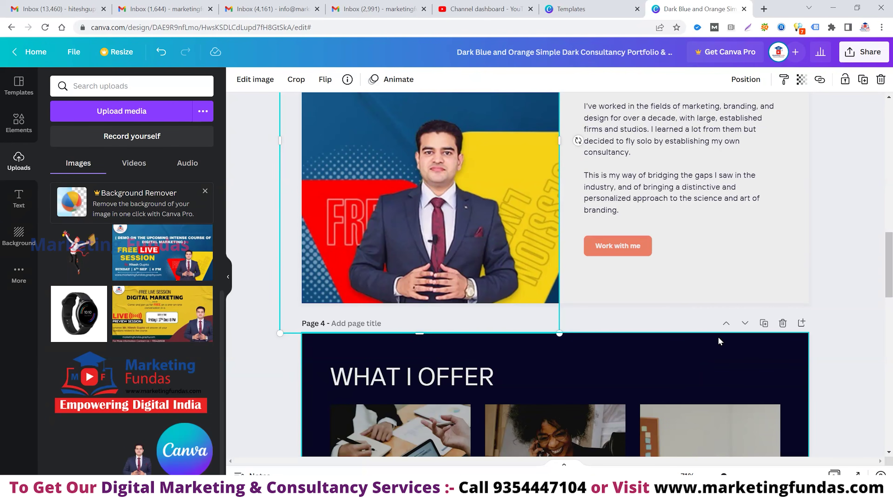
pyautogui.scroll(2, 718, 336)
pyautogui.scroll(1, 730, 316)
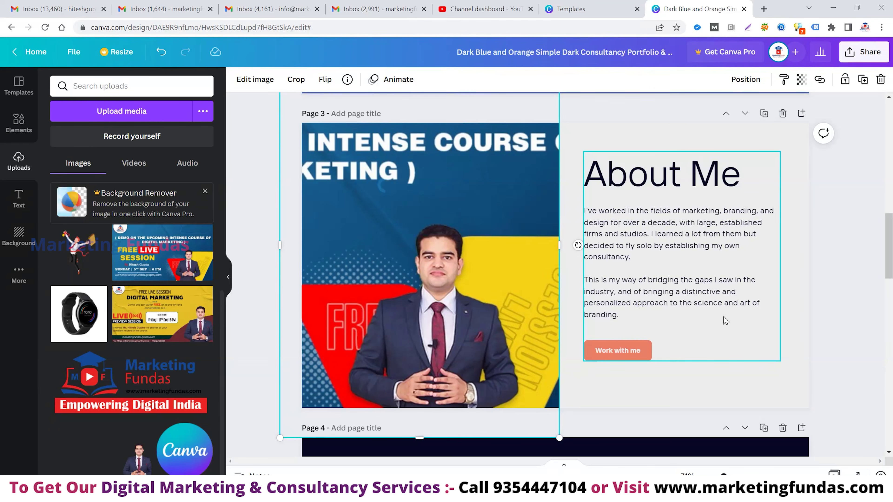
pyautogui.click(738, 322)
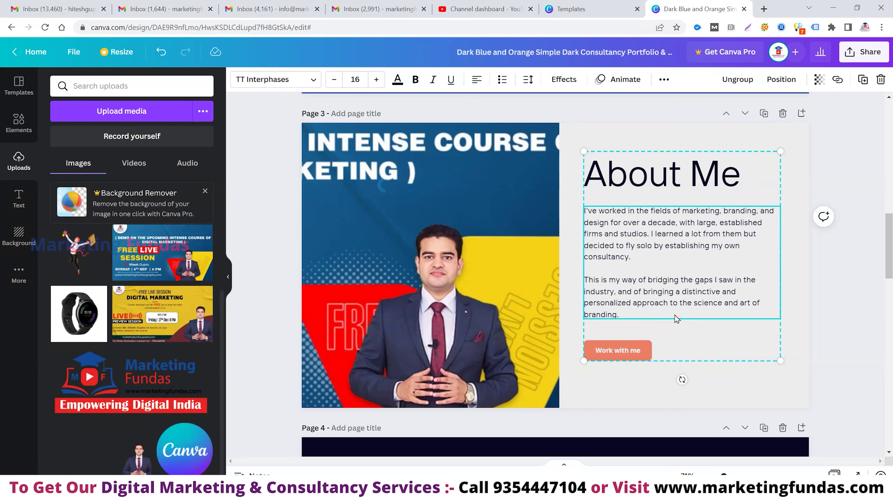
pyautogui.scroll(-1, 677, 313)
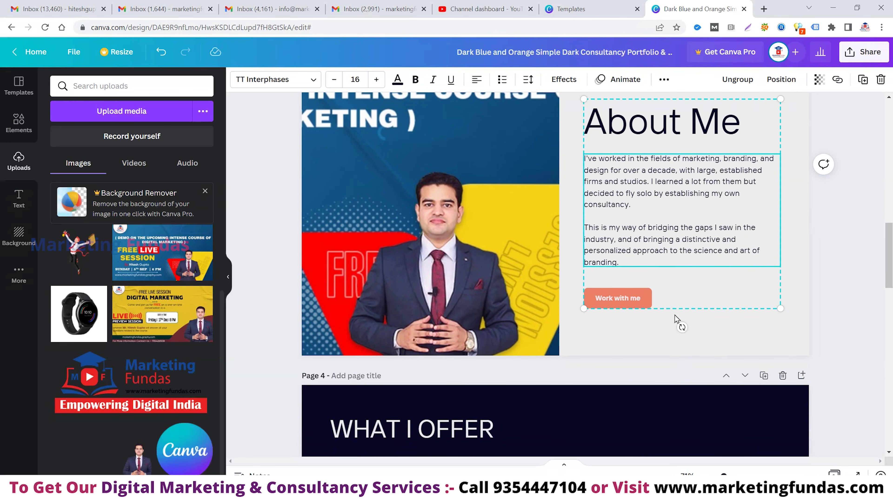
pyautogui.click(714, 331)
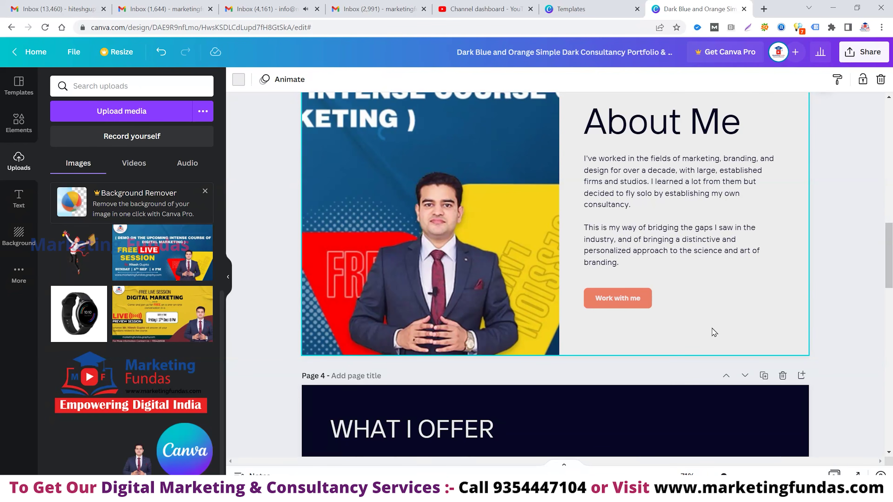
# Change the page 4 heading "WHAT I OFFER" to "WHAT WE OFFER"
pyautogui.scroll(-12, 714, 333)
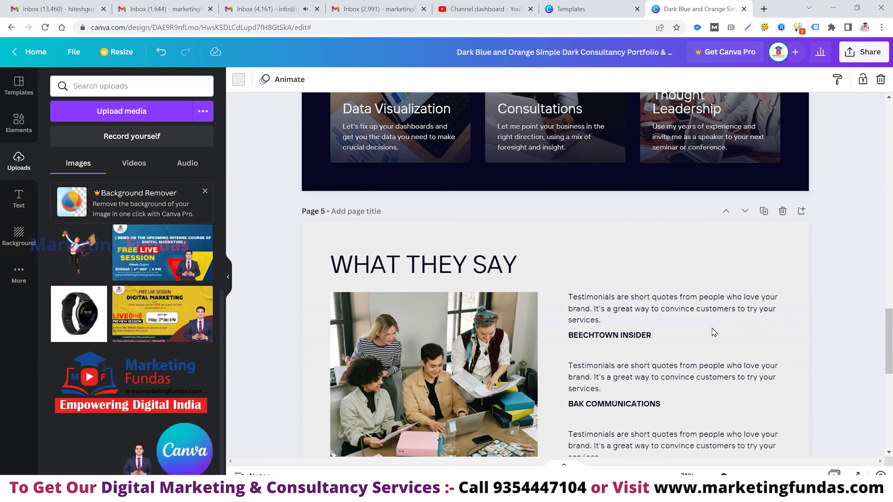
pyautogui.scroll(10, 713, 327)
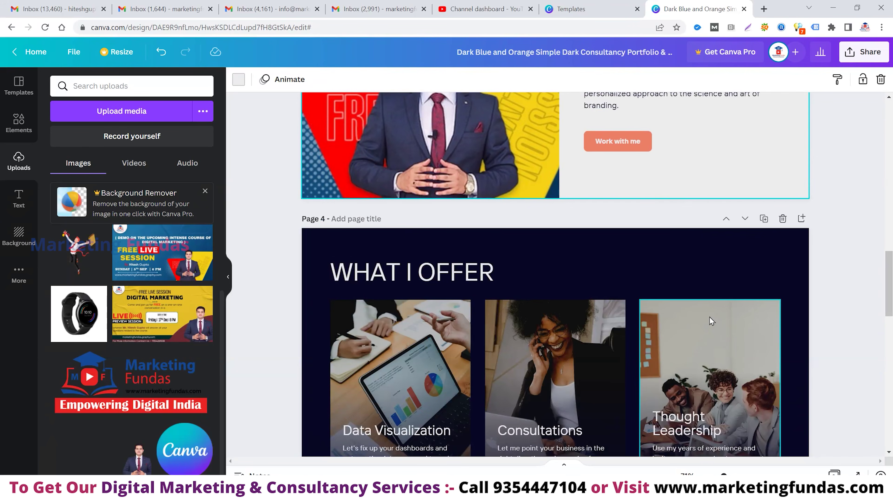
pyautogui.scroll(-2, 669, 333)
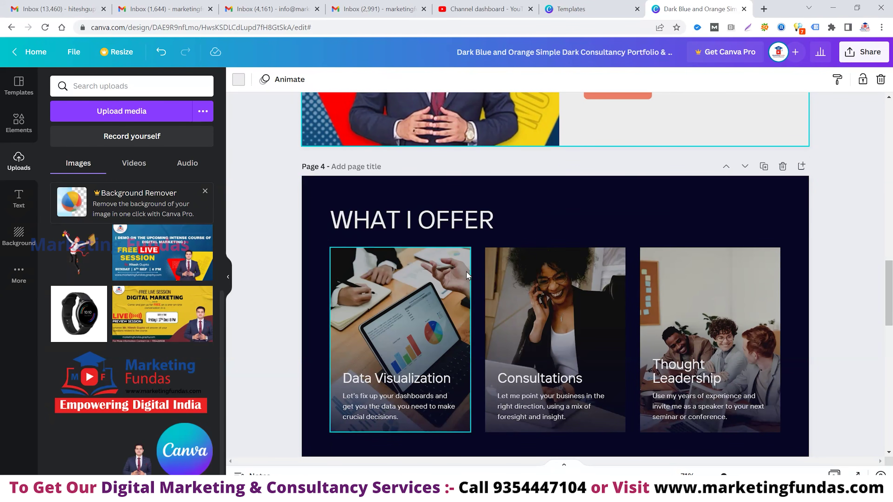
pyautogui.click(422, 218)
pyautogui.click(422, 218)
pyautogui.click(421, 219)
pyautogui.press('BackSpace')
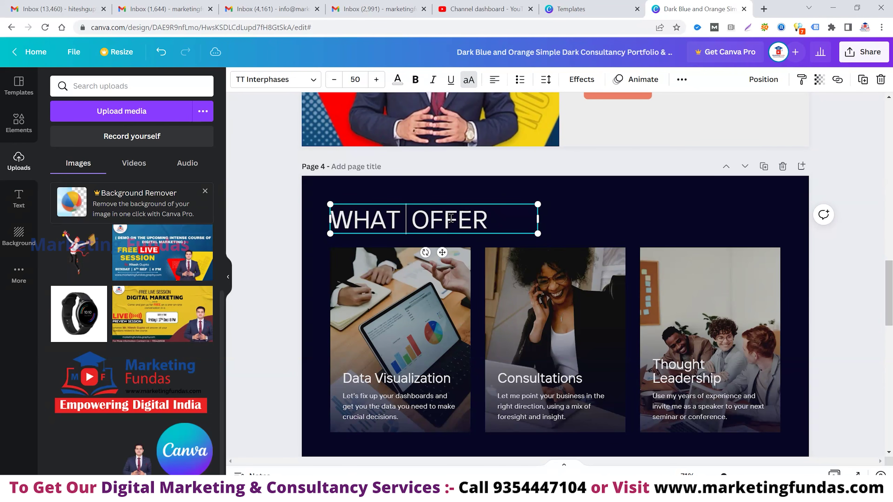
pyautogui.write('WE')
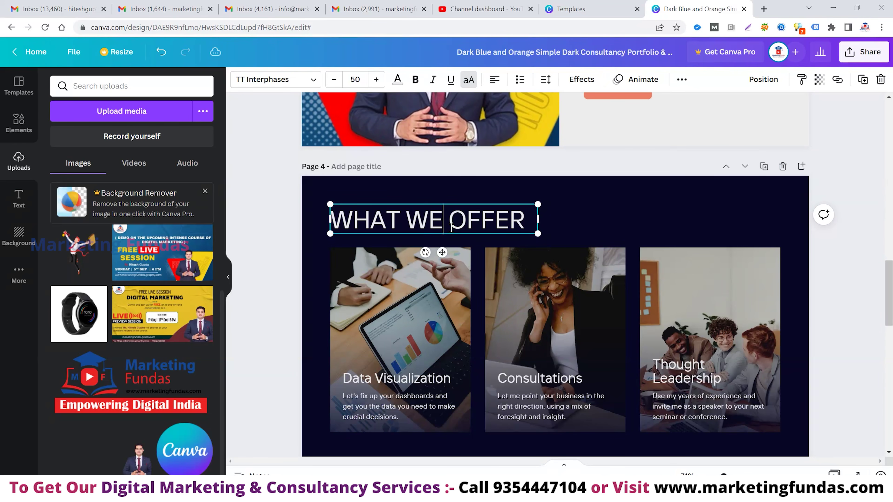
# Replace the first offer card's title "Data Visualization" on page 4 with "DATA Analytics"
pyautogui.scroll(-2, 452, 291)
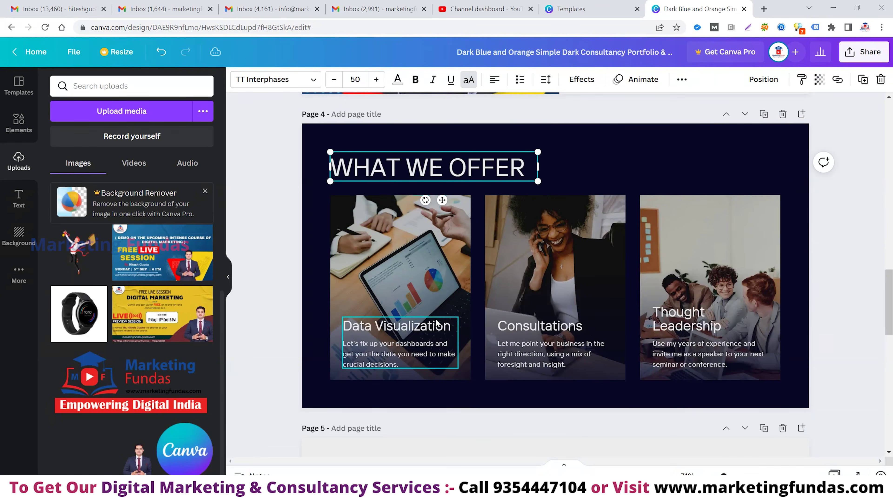
pyautogui.click(439, 335)
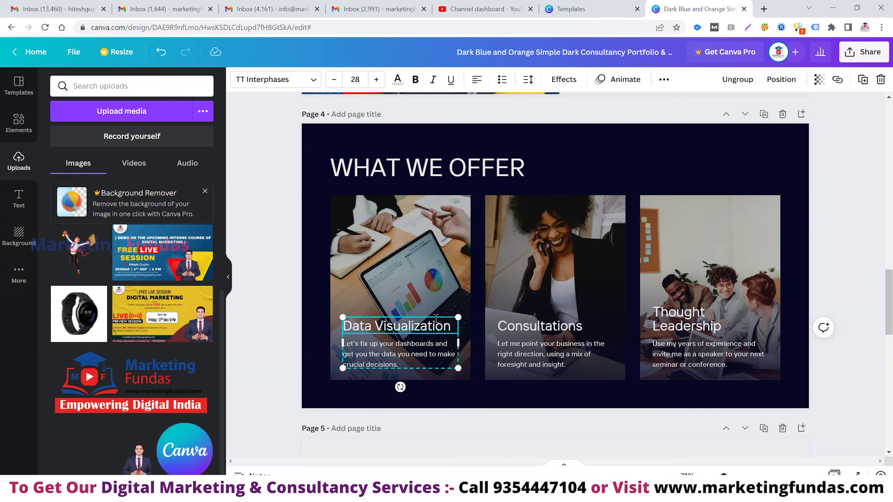
pyautogui.doubleClick(437, 318)
pyautogui.moveTo(446, 323); pyautogui.dragTo(456, 323)
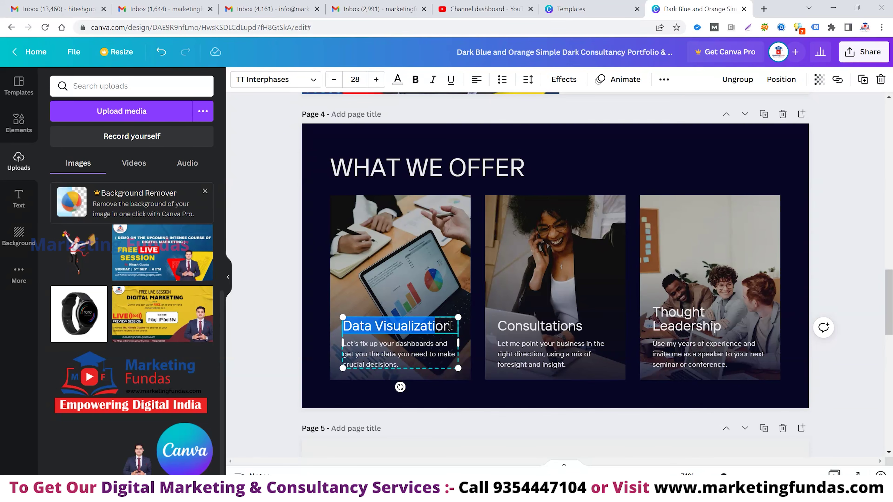
pyautogui.write('DA')
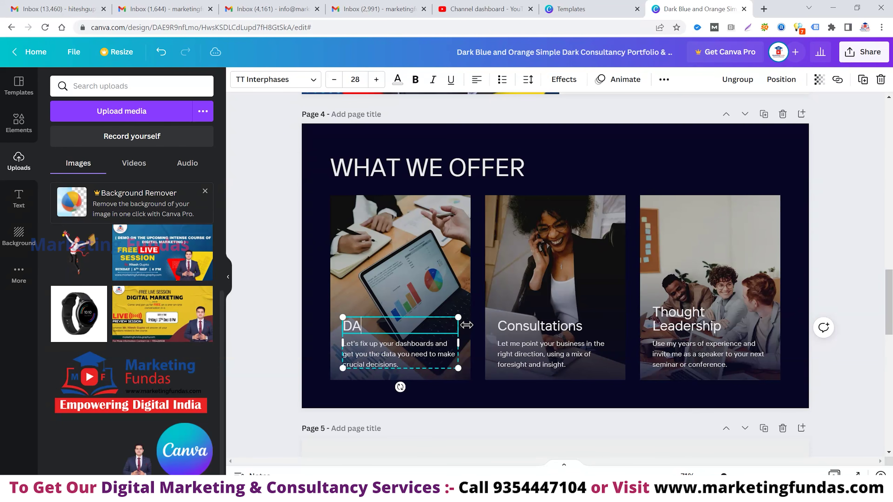
pyautogui.write('TA Analytics')
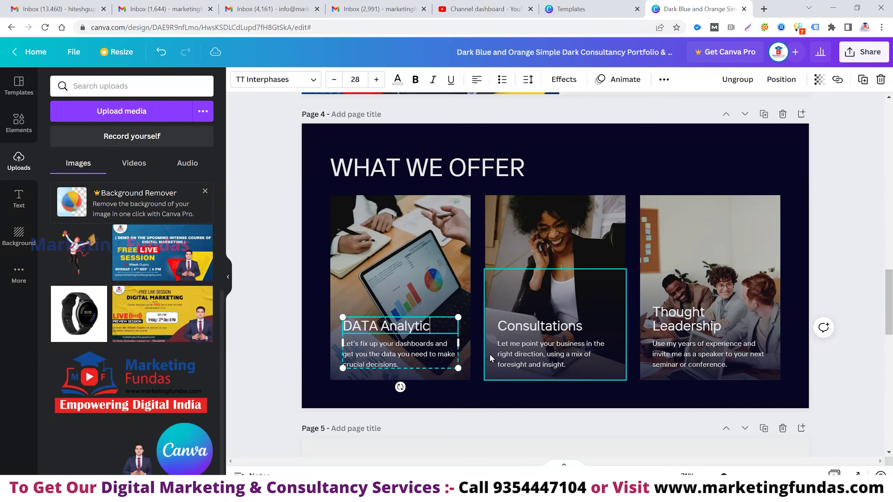
# Replace the middle offer card's title "Consultations" on page 4 with "SOCIAL MEDIA"
pyautogui.click(560, 328)
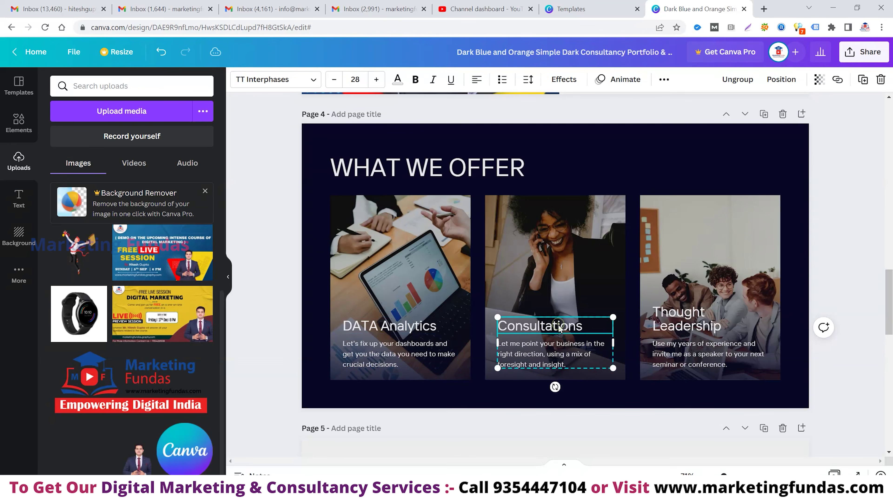
pyautogui.doubleClick(570, 325)
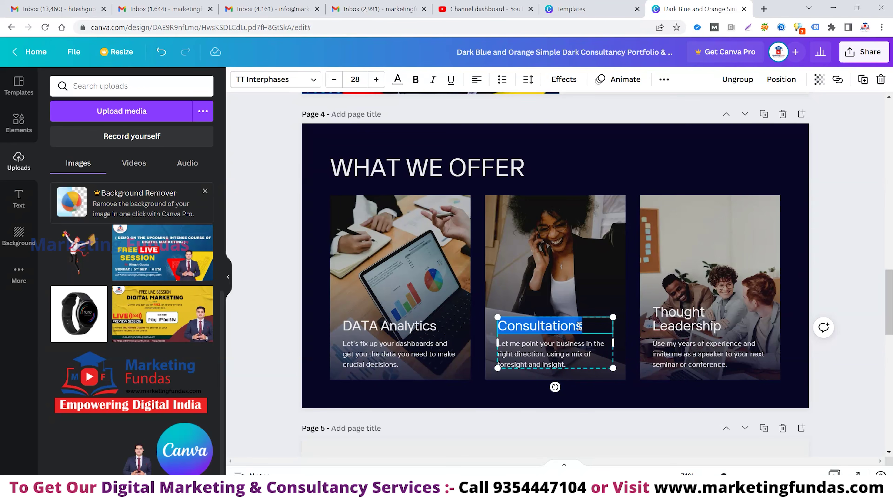
pyautogui.write('SOcial M')
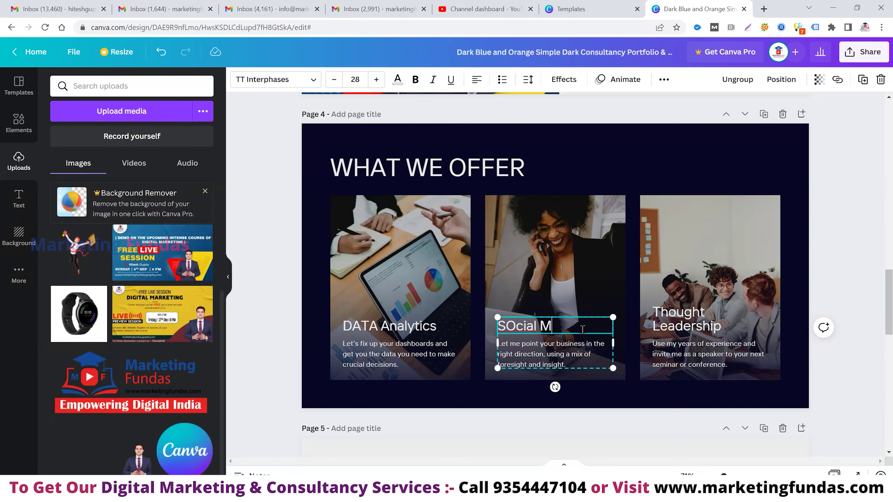
pyautogui.press('BackSpace')
pyautogui.press('BackSpace')
pyautogui.press('BackSpace')
pyautogui.press('BackSpace')
pyautogui.write('CIAL MEDIA')
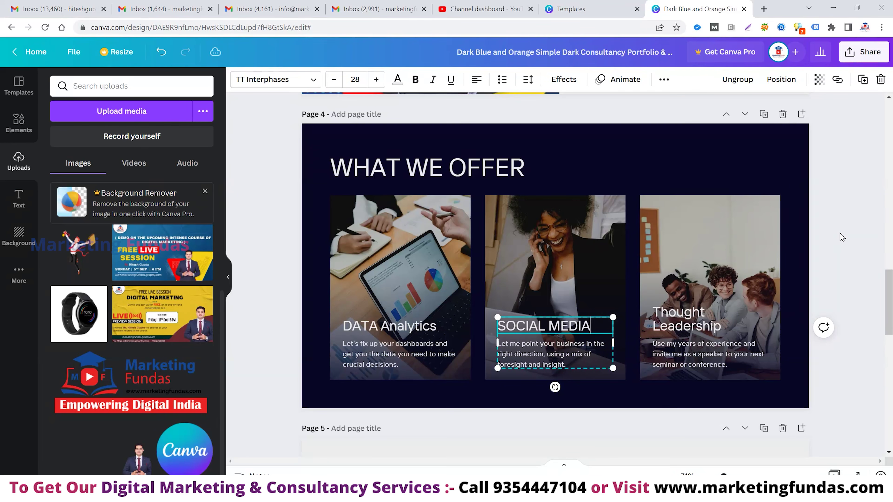
# Delete the photo of the woman on the phone behind the SOCIAL MEDIA card on page 4
pyautogui.scroll(-2, 814, 331)
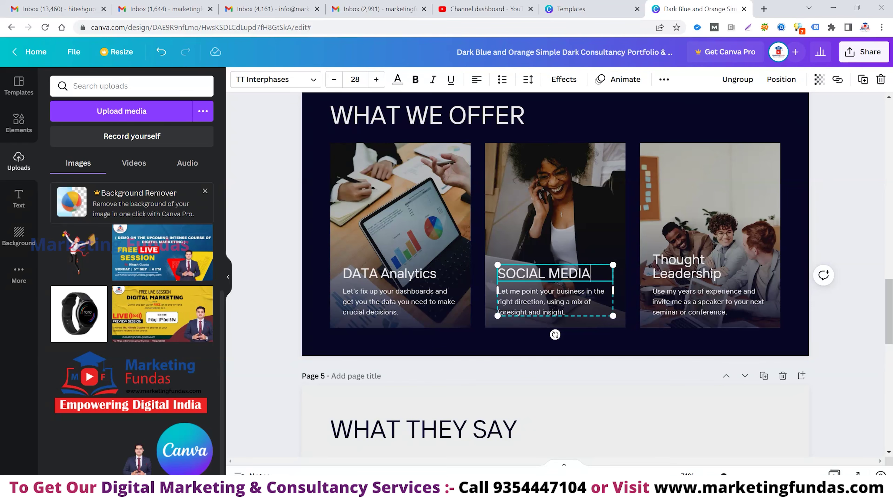
pyautogui.click(570, 196)
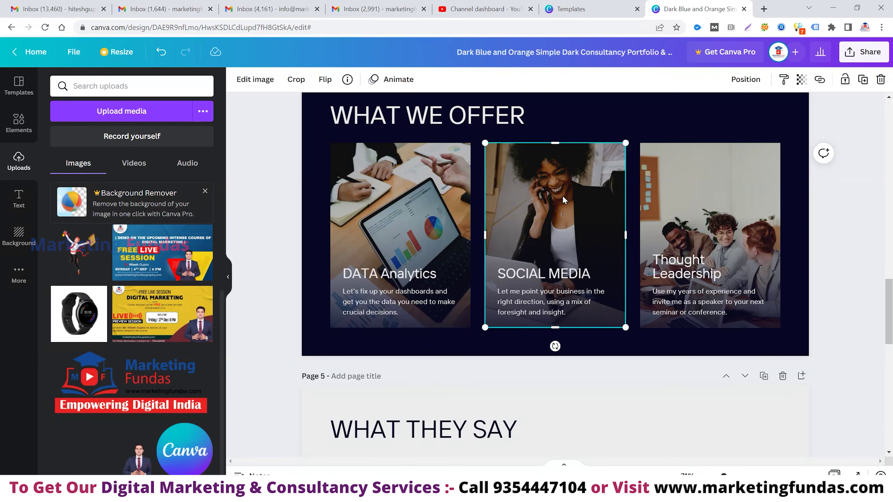
pyautogui.rightClick(555, 201)
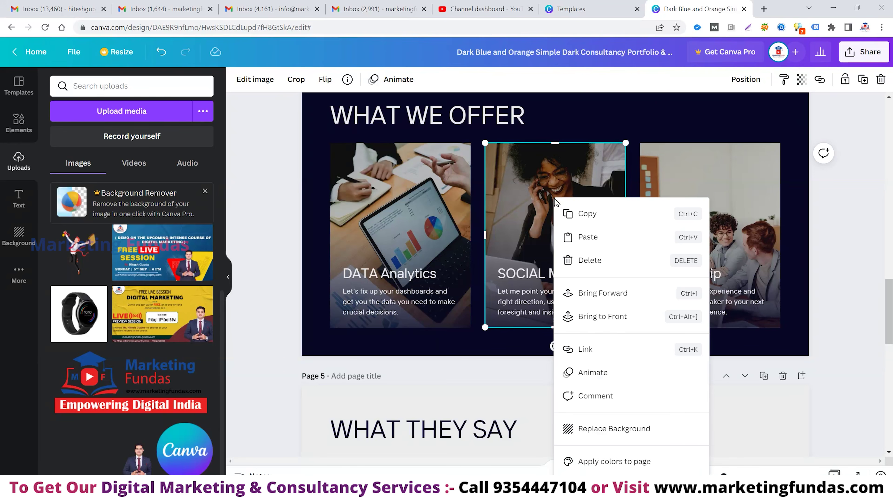
pyautogui.click(580, 260)
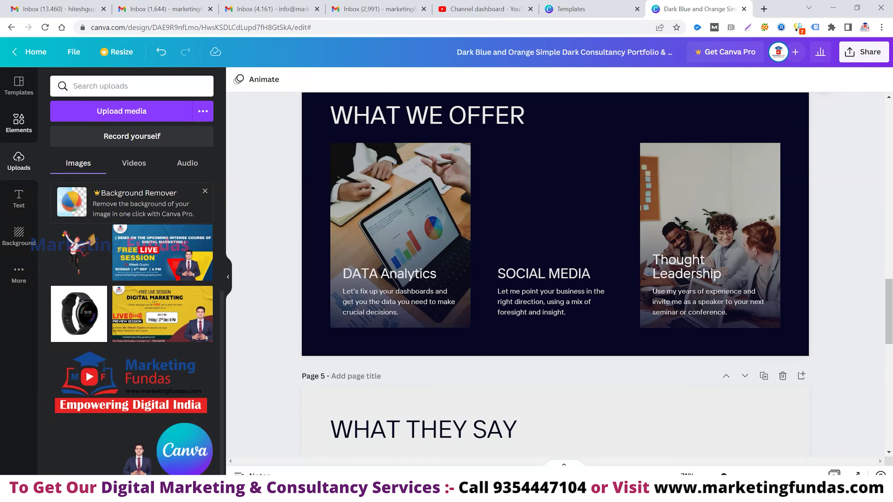
# Replace the "DIGITAL MARKETING" photo search with a search for "social media"
pyautogui.click(12, 132)
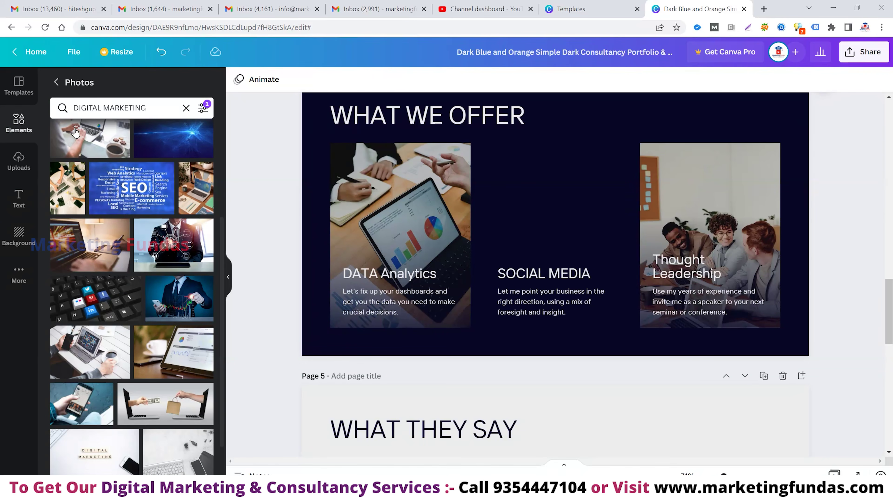
pyautogui.click(186, 108)
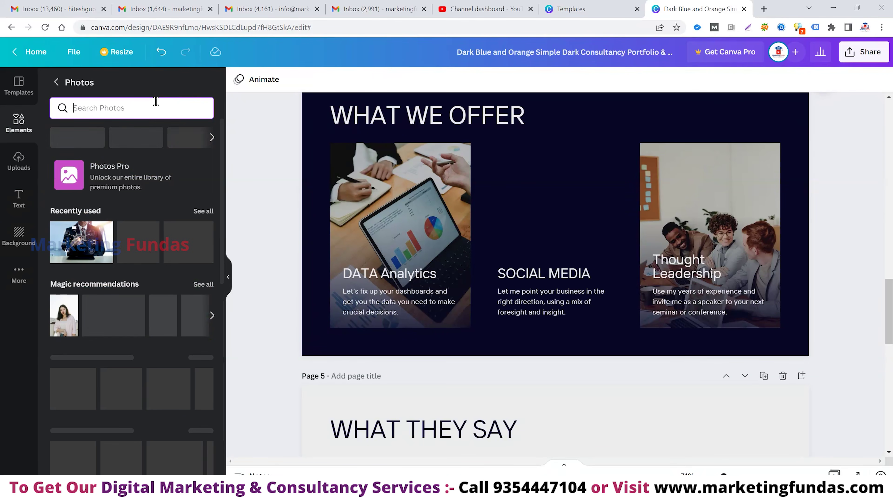
pyautogui.write('soc')
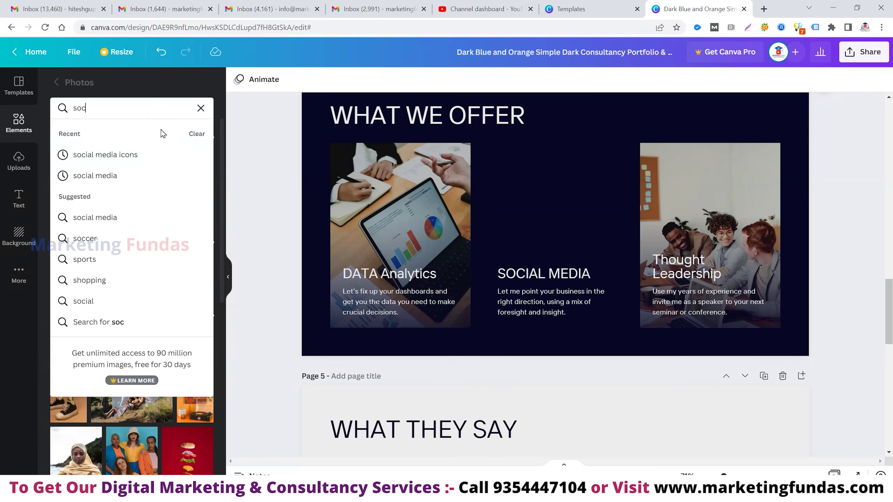
pyautogui.write('ial medo')
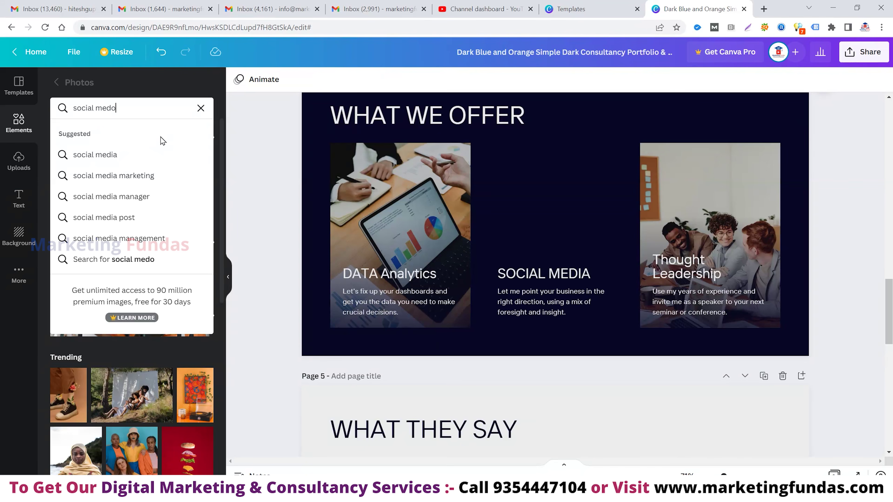
pyautogui.press('BackSpace')
pyautogui.write('ia')
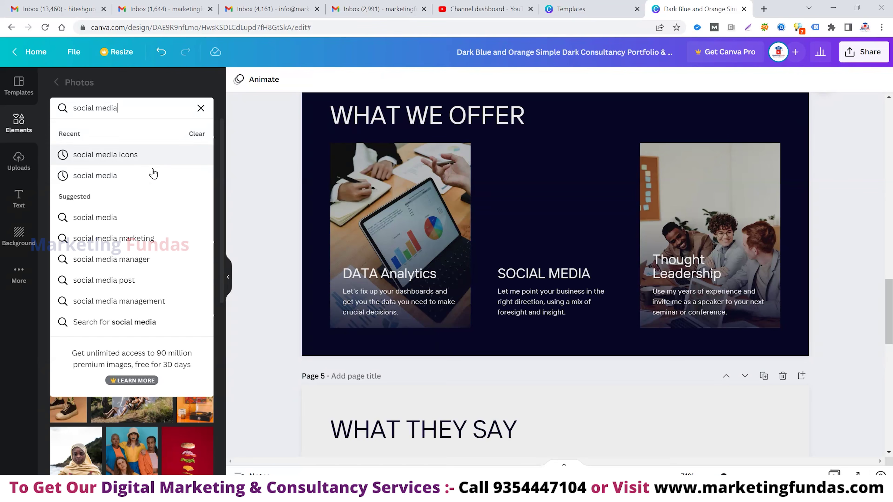
pyautogui.click(147, 175)
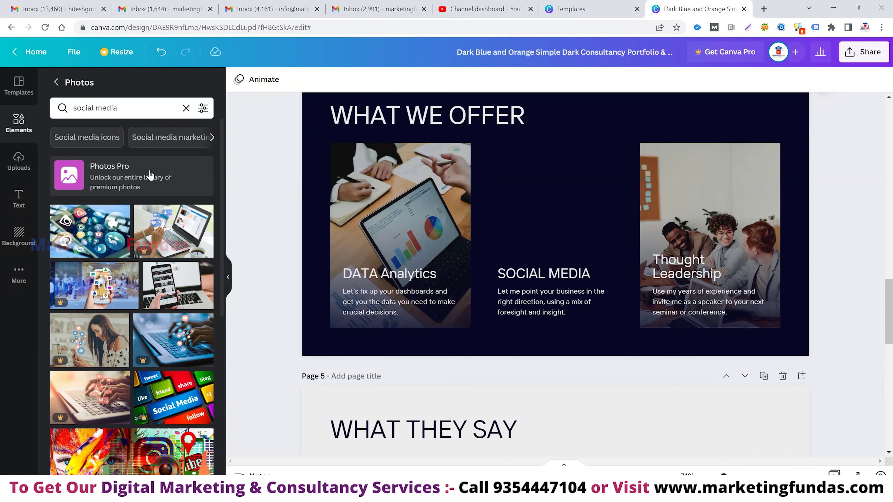
# Add the free photo of a finger touching a blue network of white icons to page 4
pyautogui.scroll(-3, 150, 175)
pyautogui.scroll(-5, 151, 175)
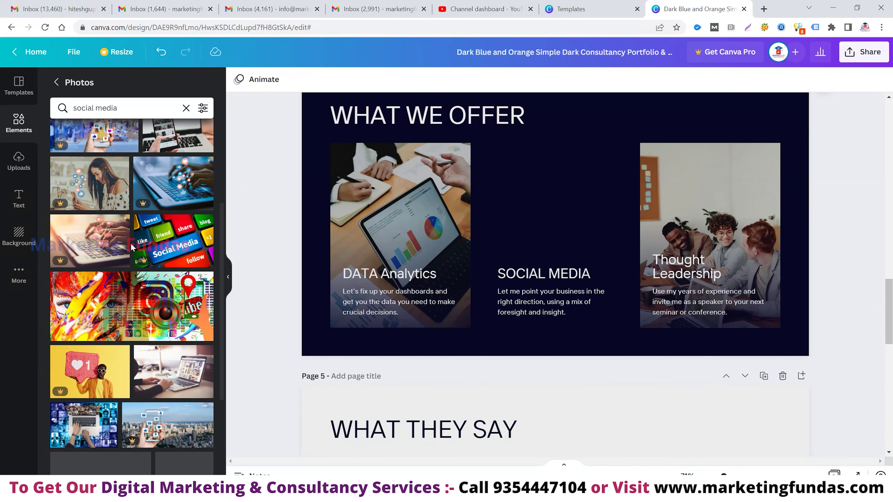
pyautogui.scroll(-5, 168, 269)
pyautogui.scroll(-6, 163, 295)
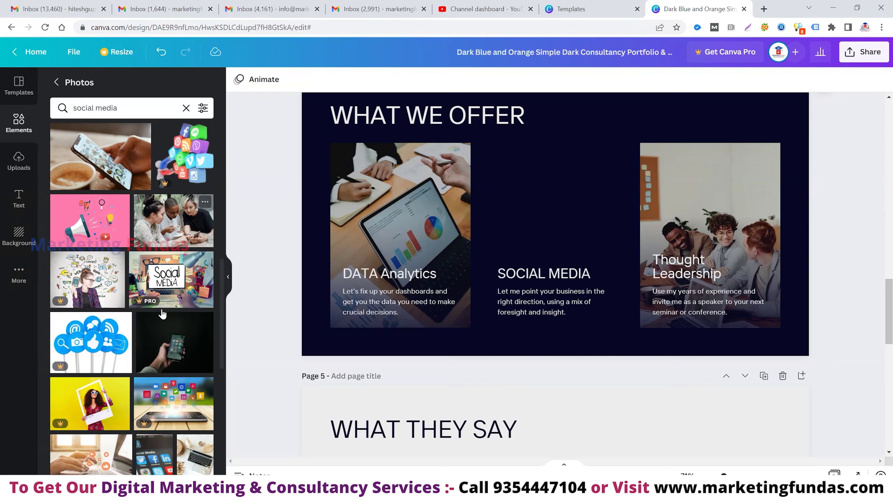
pyautogui.scroll(-6, 169, 288)
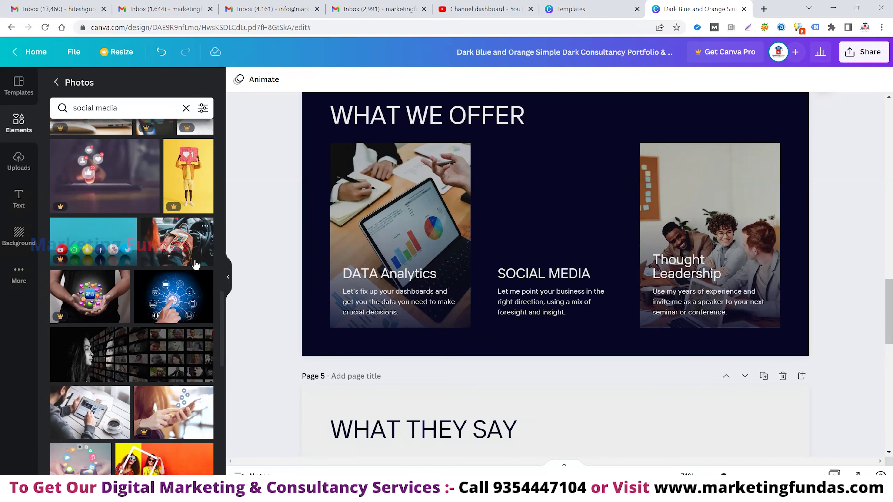
pyautogui.scroll(-2, 181, 260)
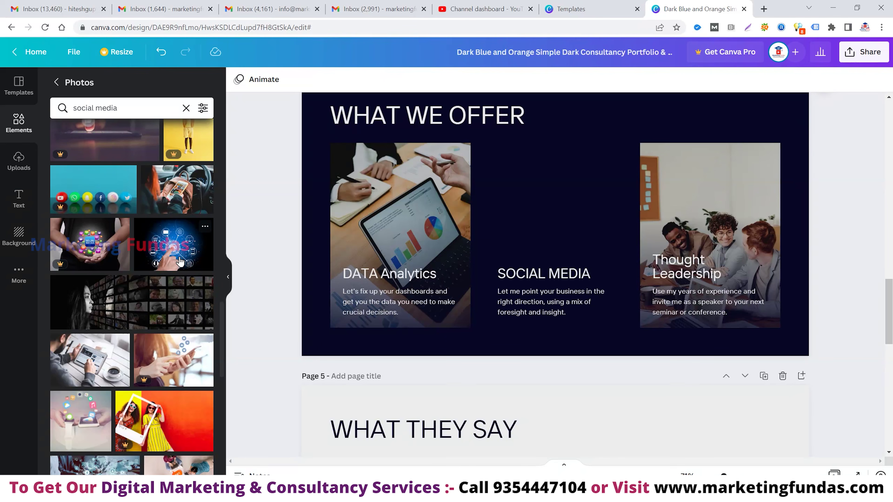
pyautogui.click(180, 261)
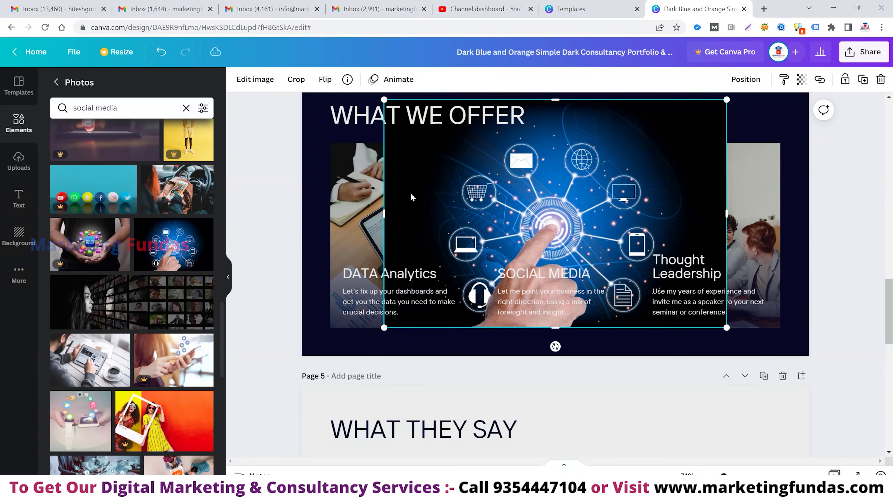
# Crop the network photo on page 4 from both sides to a portrait format and recentre the hand within the crop
pyautogui.moveTo(384, 221); pyautogui.dragTo(472, 266)
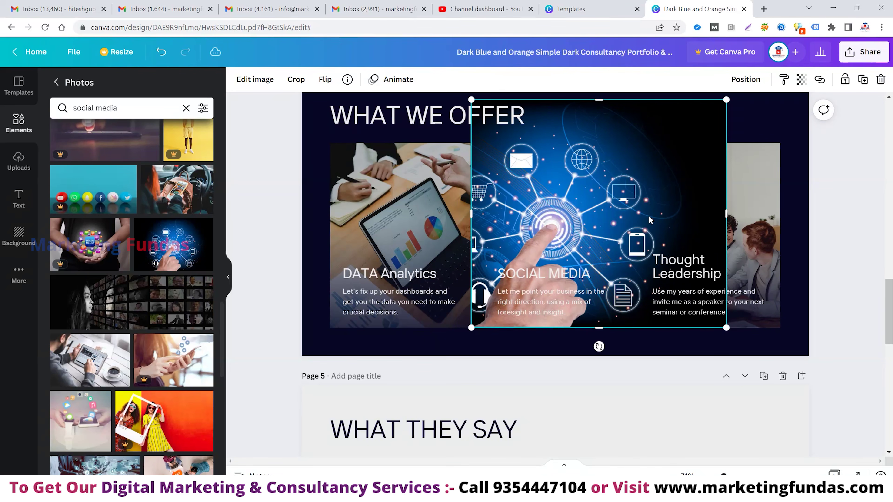
pyautogui.moveTo(730, 216); pyautogui.dragTo(653, 267)
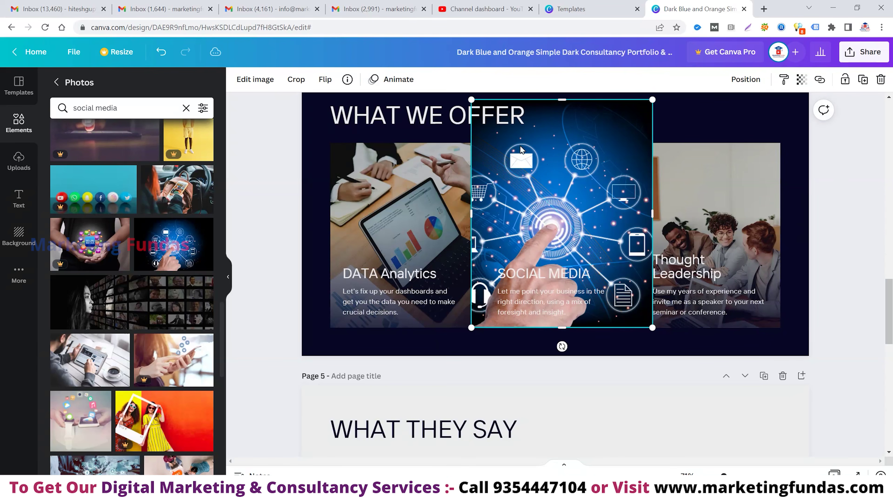
pyautogui.click(296, 80)
pyautogui.moveTo(572, 259); pyautogui.dragTo(578, 262)
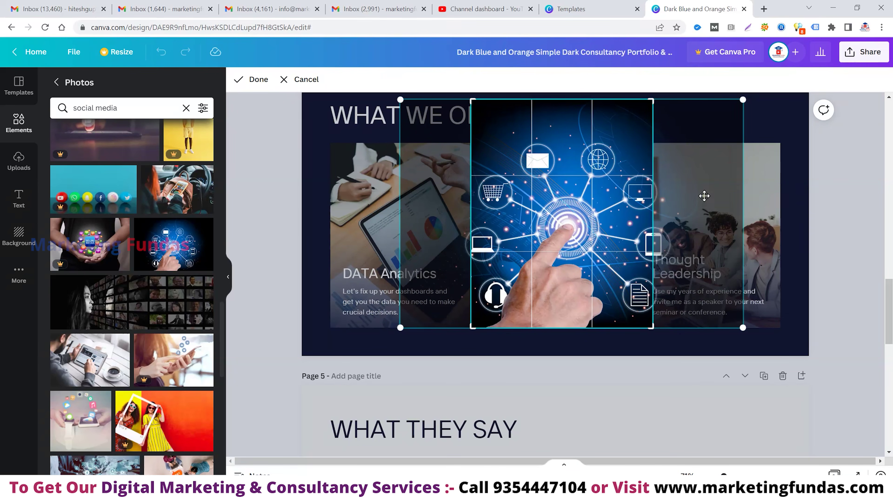
pyautogui.click(251, 80)
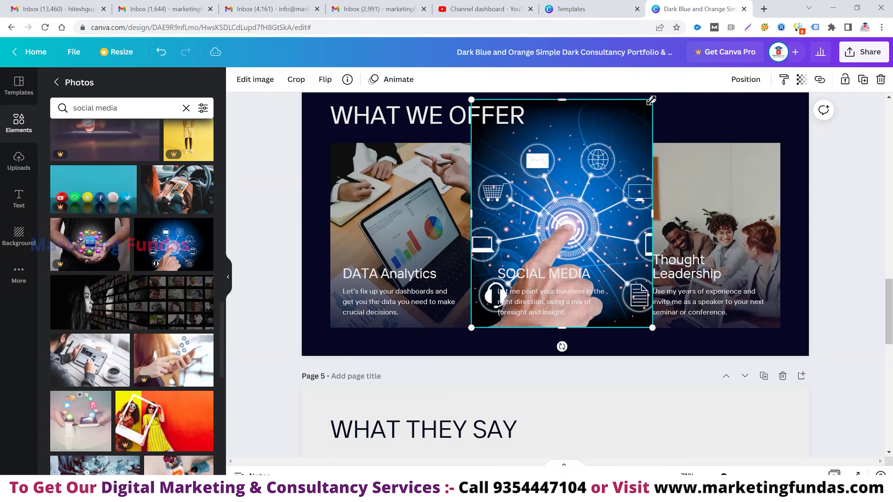
# Scale the network photo down to the height of the neighbouring cards and place it between them at the SOCIAL MEDIA text
pyautogui.moveTo(652, 100); pyautogui.dragTo(640, 157)
pyautogui.moveTo(531, 169); pyautogui.dragTo(536, 163)
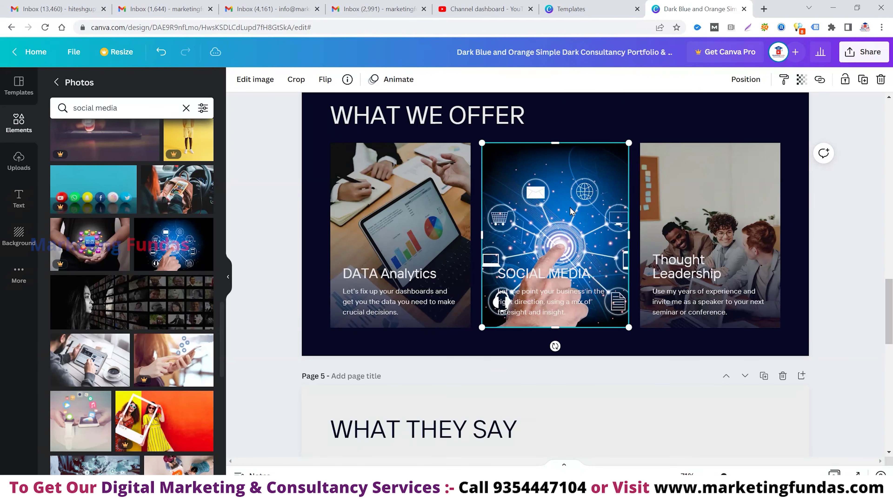
pyautogui.click(623, 120)
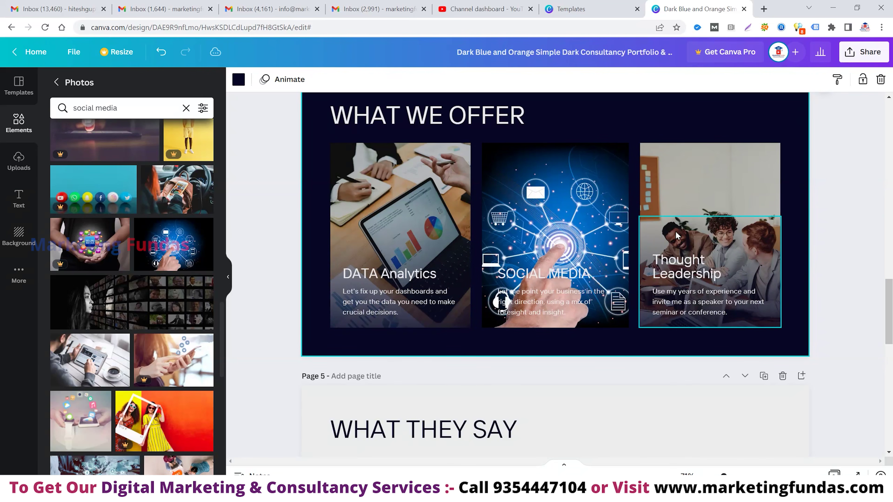
# Change the orange background of page 6, "Let's collaborate.", to the blue from the document colors
pyautogui.scroll(-10, 494, 250)
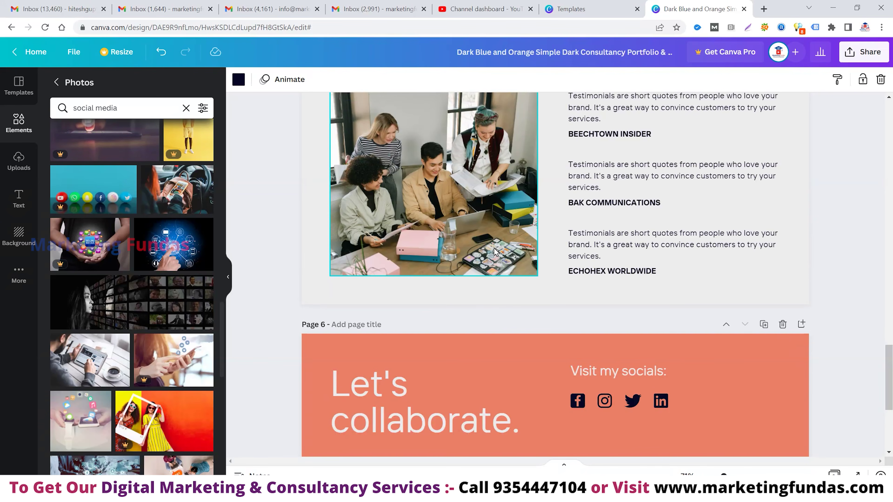
pyautogui.scroll(-3, 496, 252)
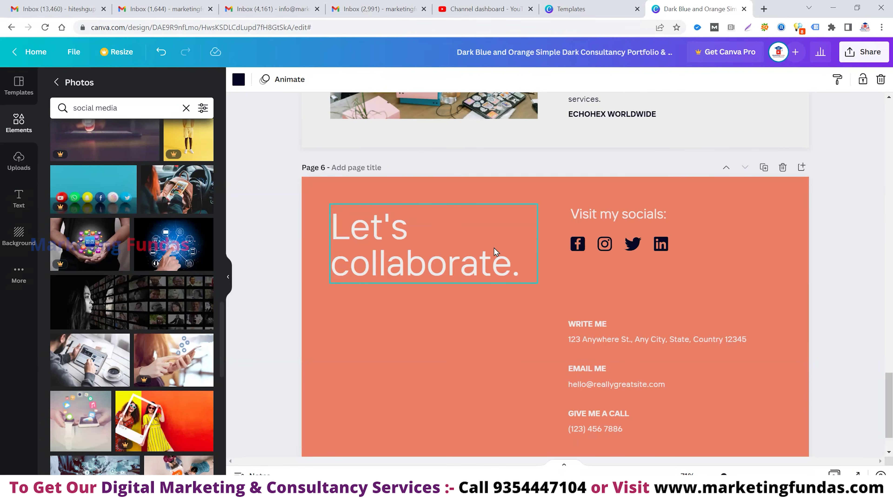
pyautogui.scroll(-2, 528, 271)
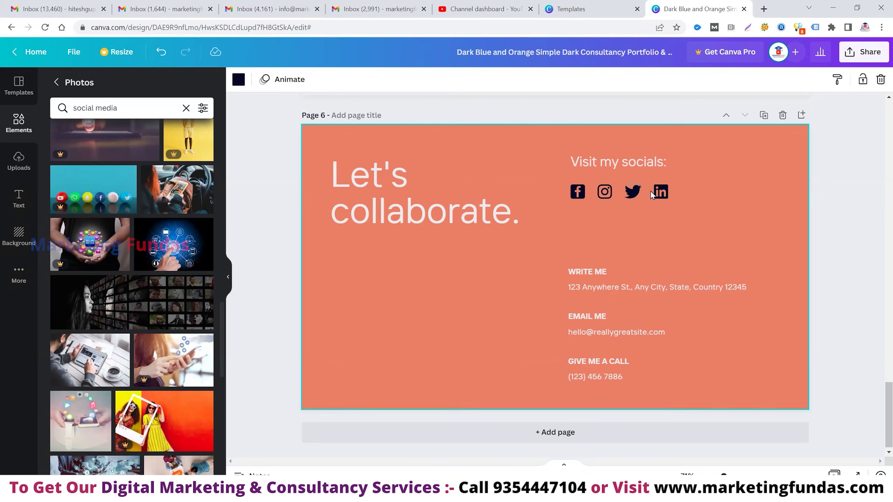
pyautogui.click(661, 193)
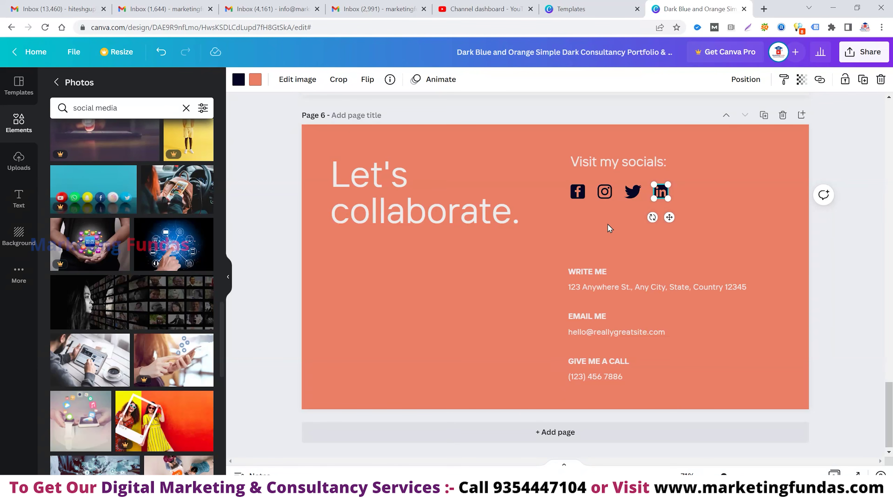
pyautogui.click(466, 216)
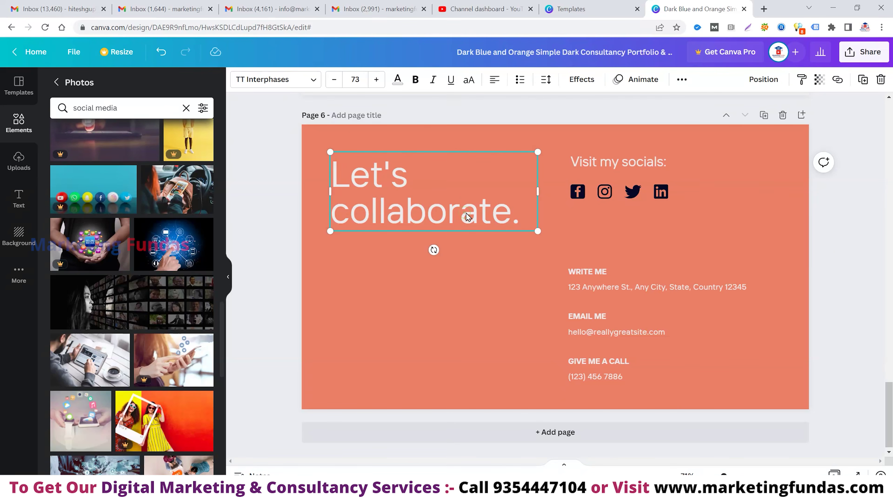
pyautogui.click(479, 295)
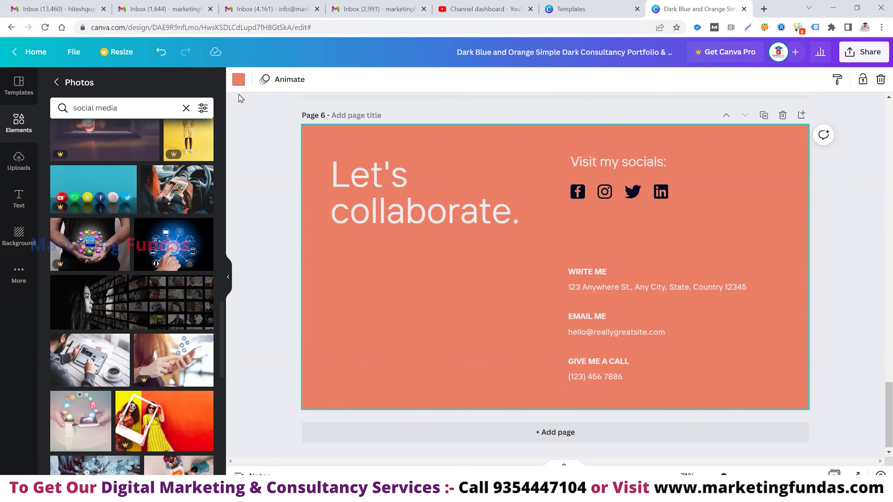
pyautogui.click(239, 80)
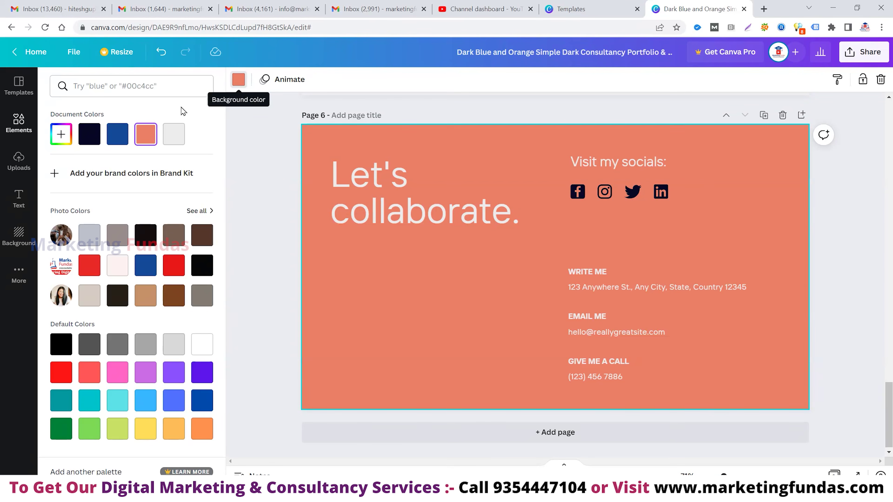
pyautogui.click(117, 137)
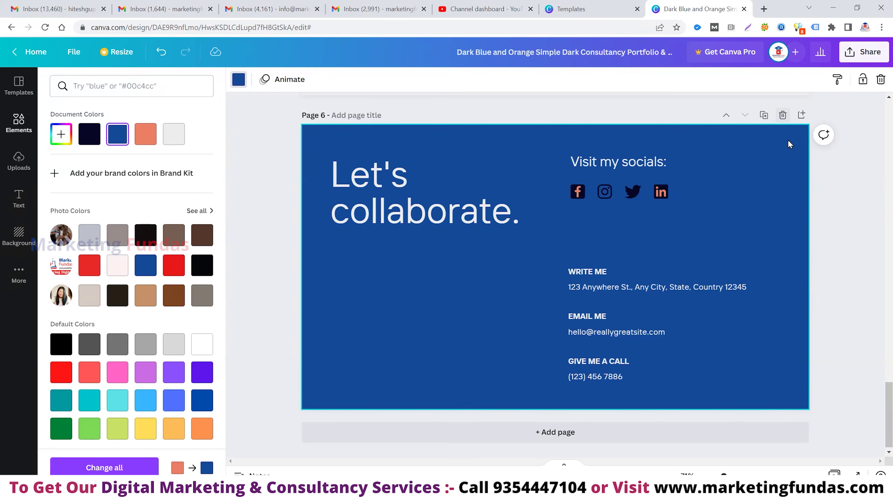
# Download all 6 pages of the design as PNG files
pyautogui.click(861, 59)
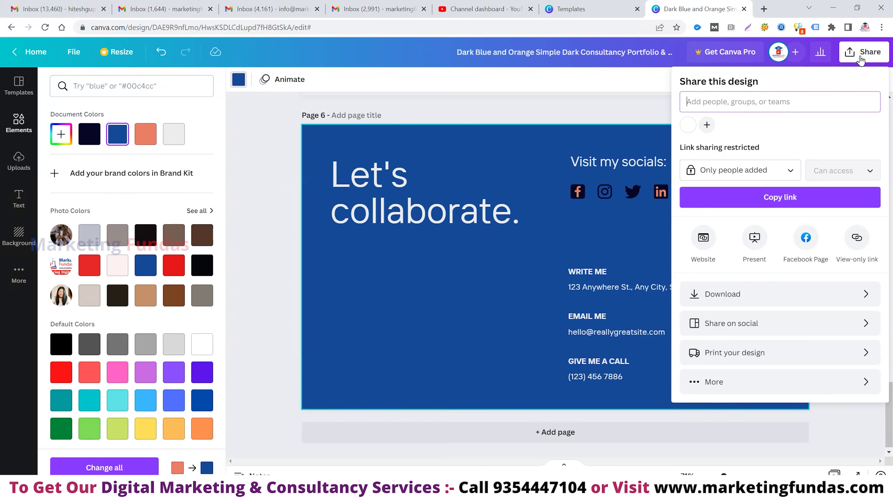
pyautogui.click(769, 294)
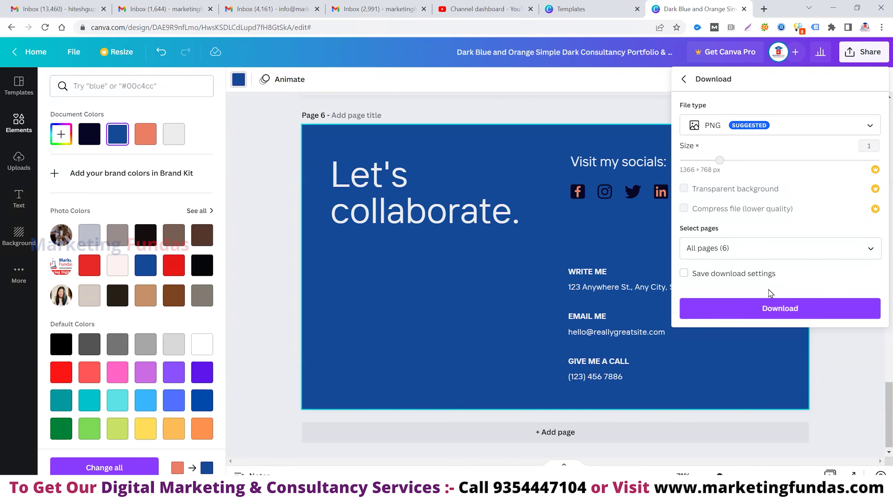
pyautogui.click(770, 127)
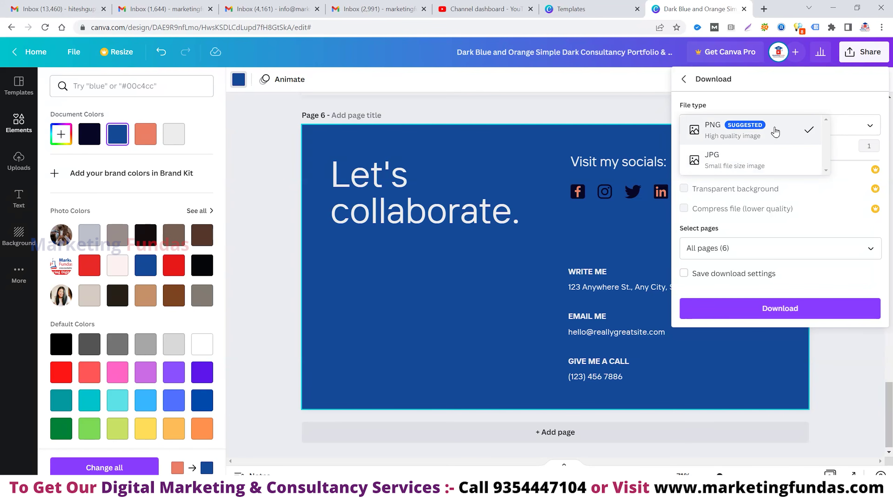
pyautogui.click(776, 131)
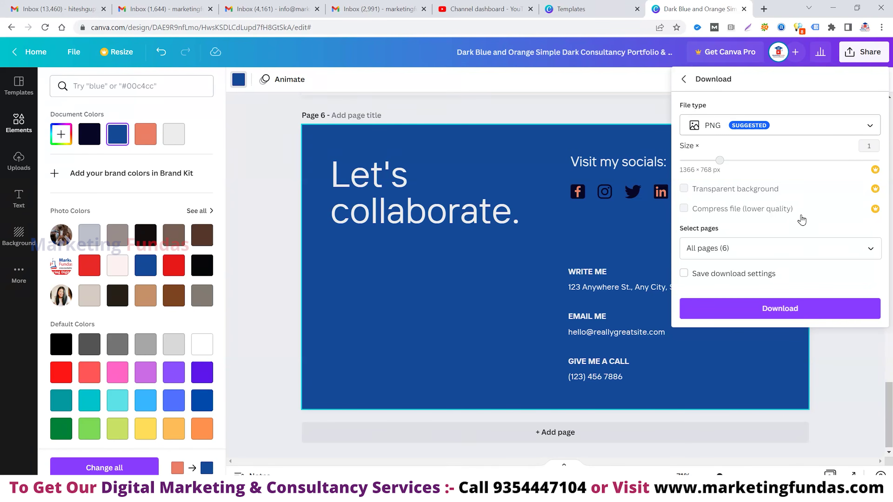
pyautogui.click(802, 311)
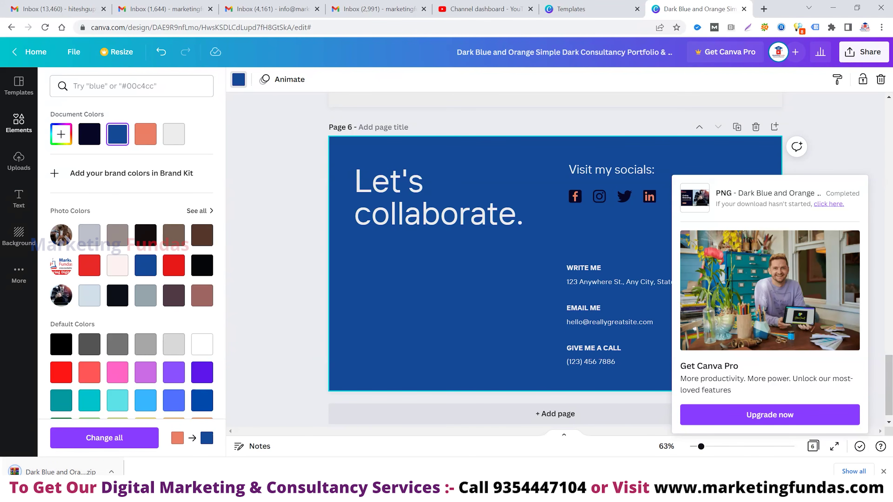
# Open the downloaded design archive in WinRAR, dismiss the licence reminder and open 1.png for viewing
pyautogui.click(108, 469)
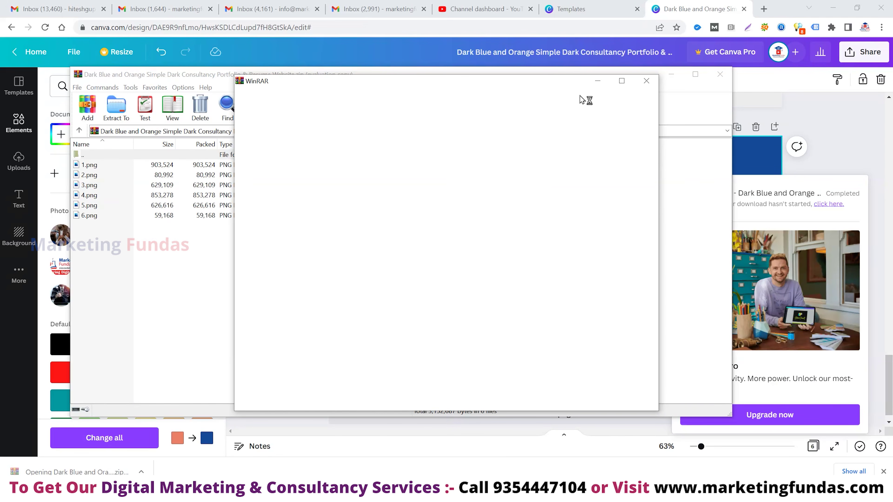
pyautogui.click(647, 81)
pyautogui.doubleClick(319, 158)
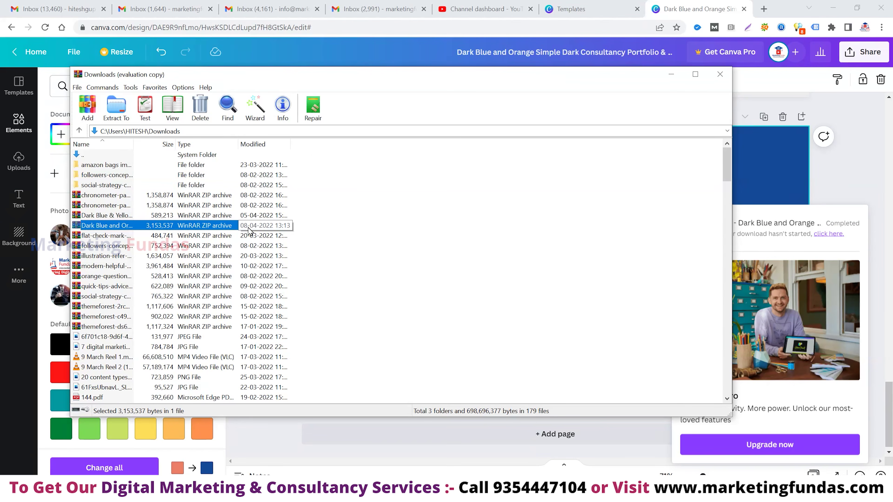
pyautogui.doubleClick(212, 228)
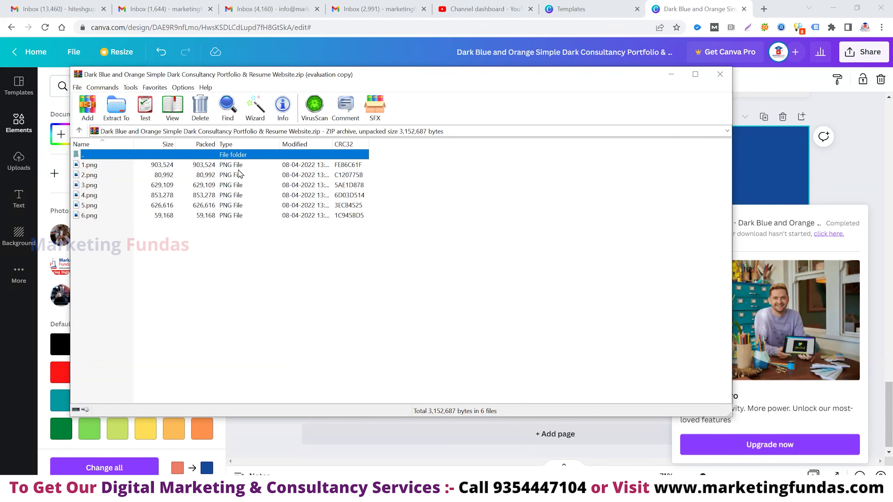
pyautogui.doubleClick(266, 165)
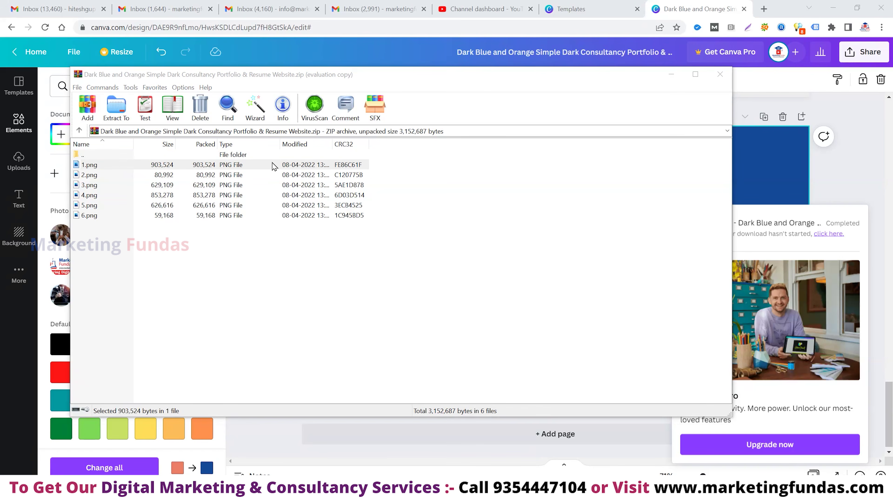